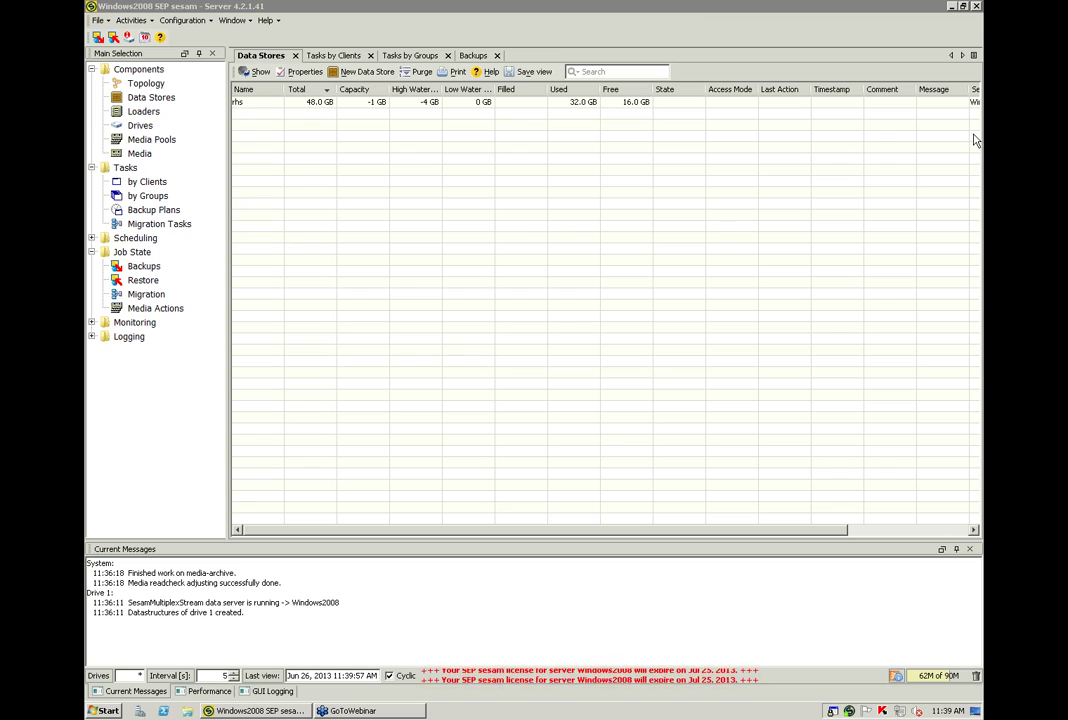
- Select the rhs data store, sort the data stores by total size, and close the Data Stores view
click(481, 12)
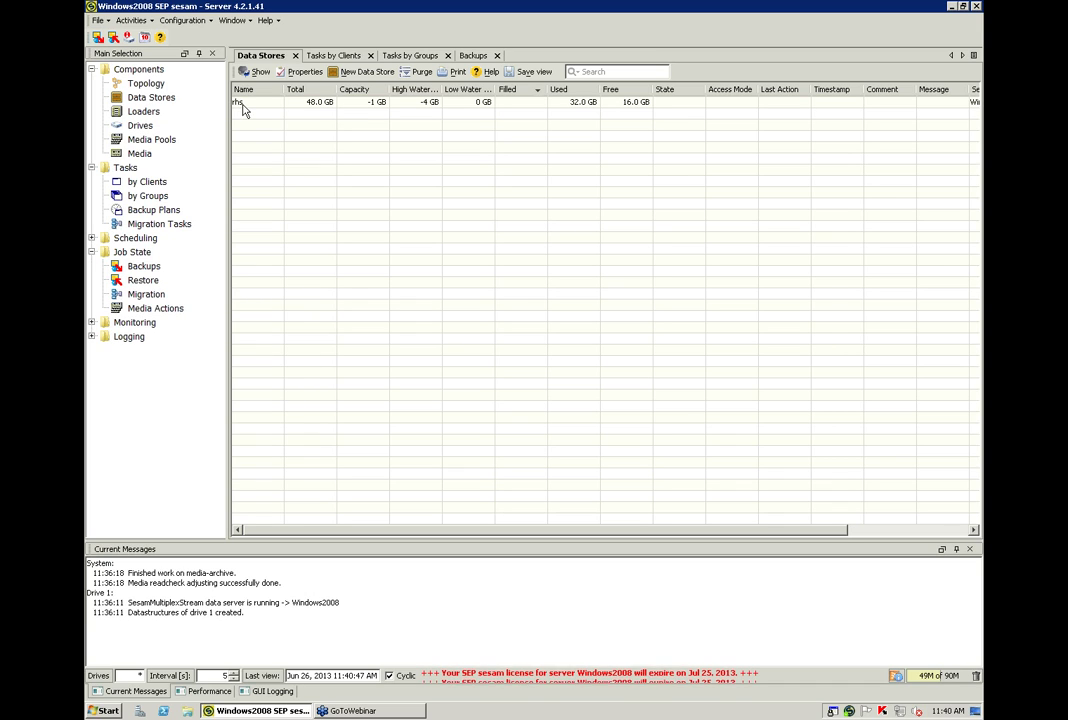
click(560, 104)
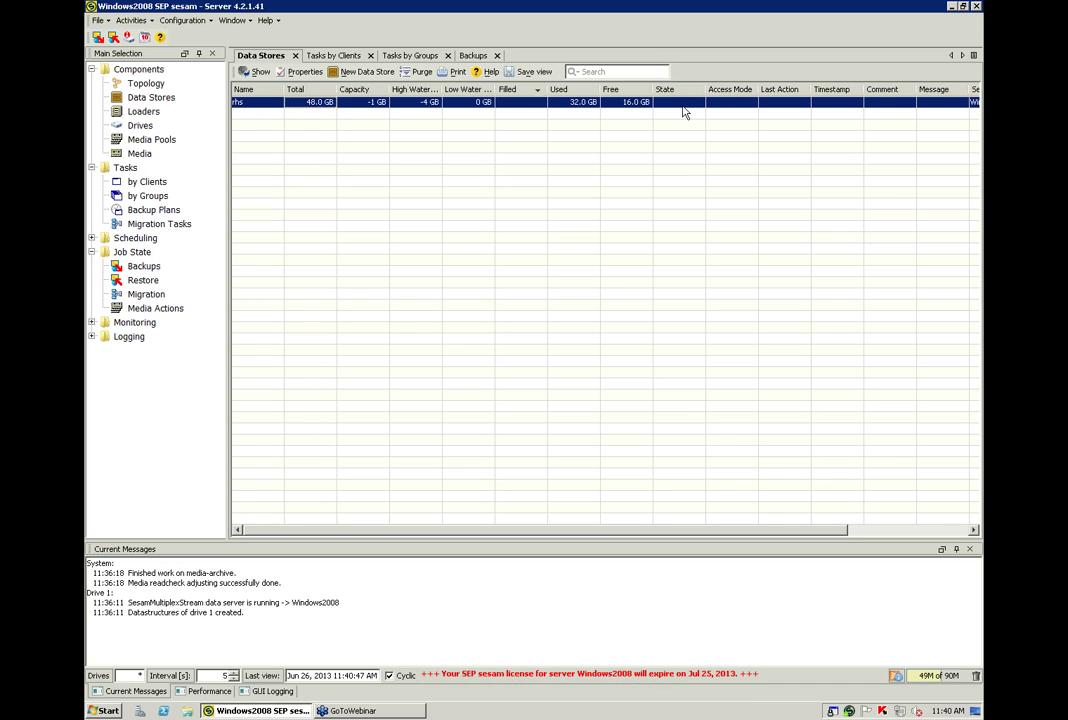
click(300, 89)
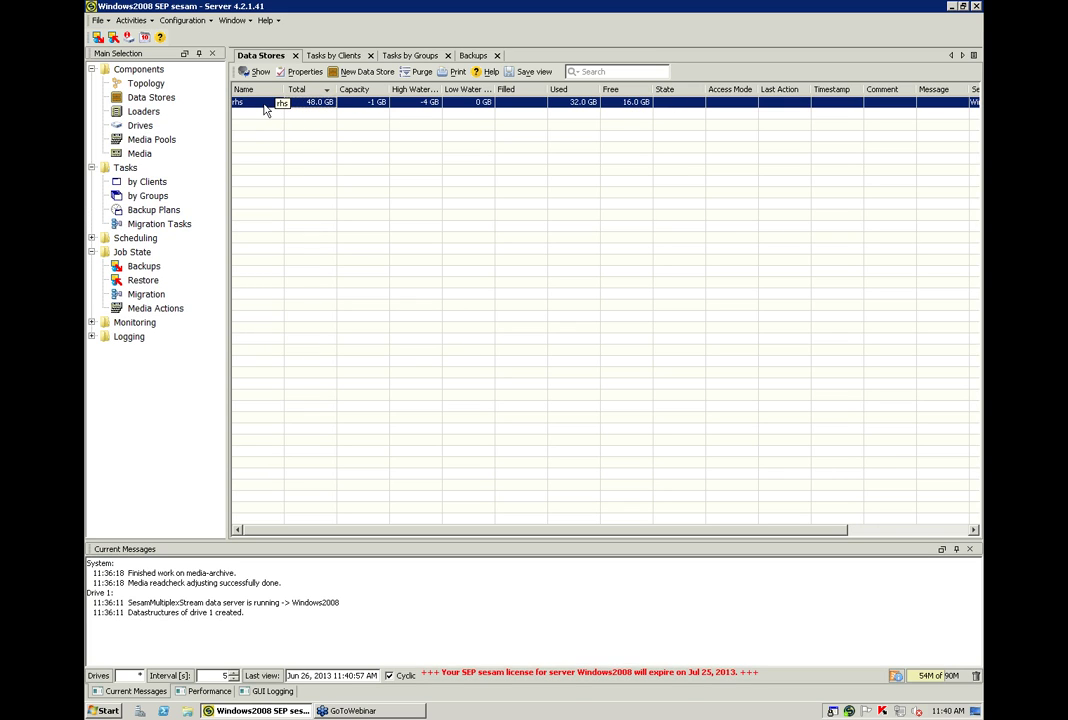
click(295, 55)
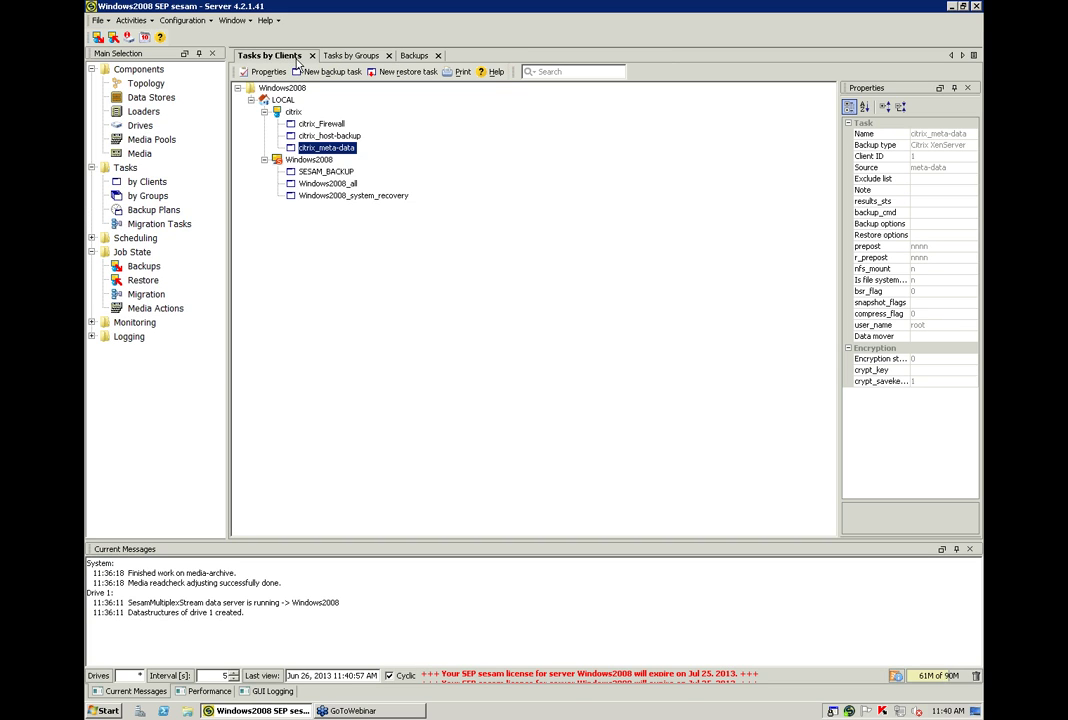
- Browse the backup sources offered for the Windows2008 client in a new backup task, and cancel the task
click(305, 160)
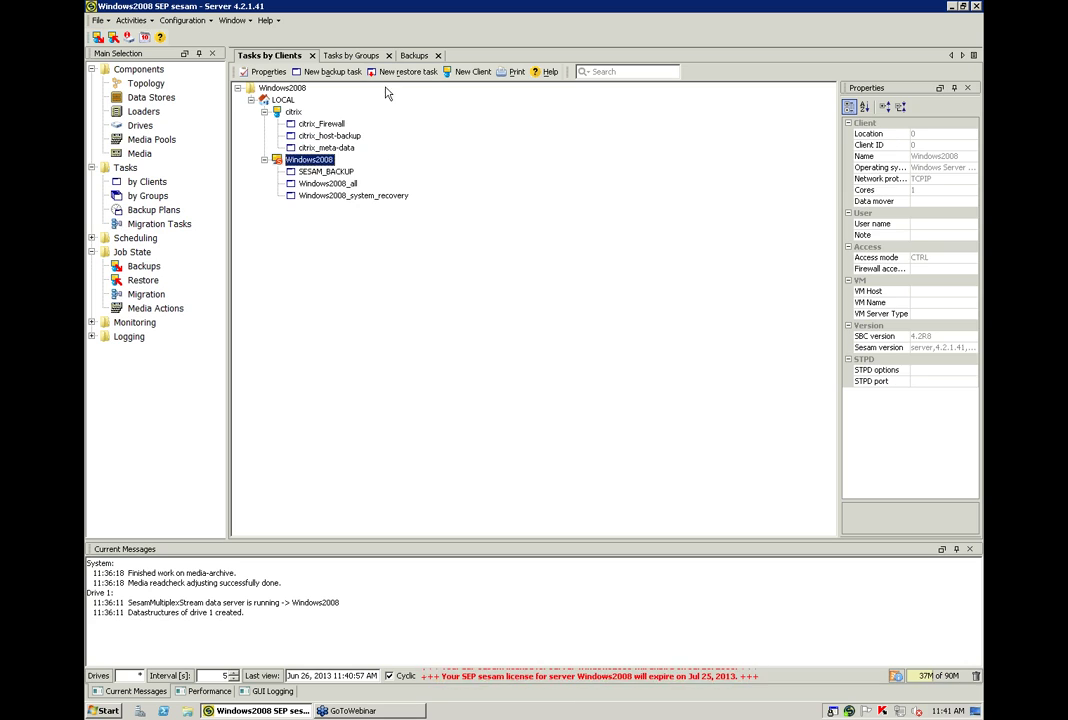
click(333, 71)
click(624, 268)
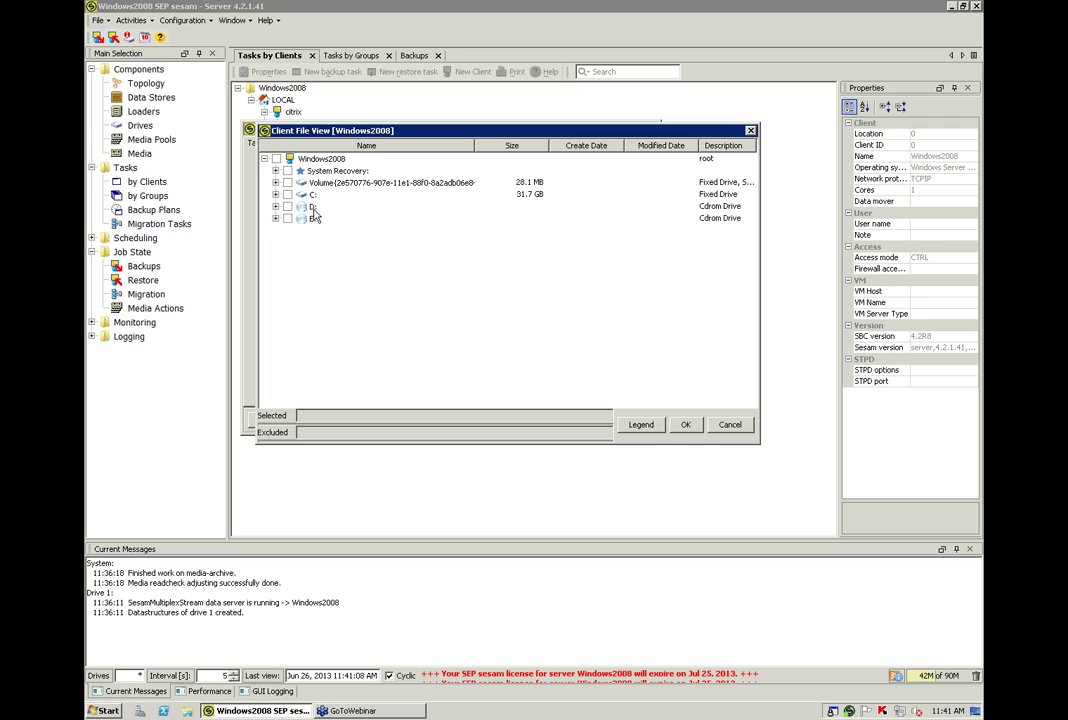
click(729, 424)
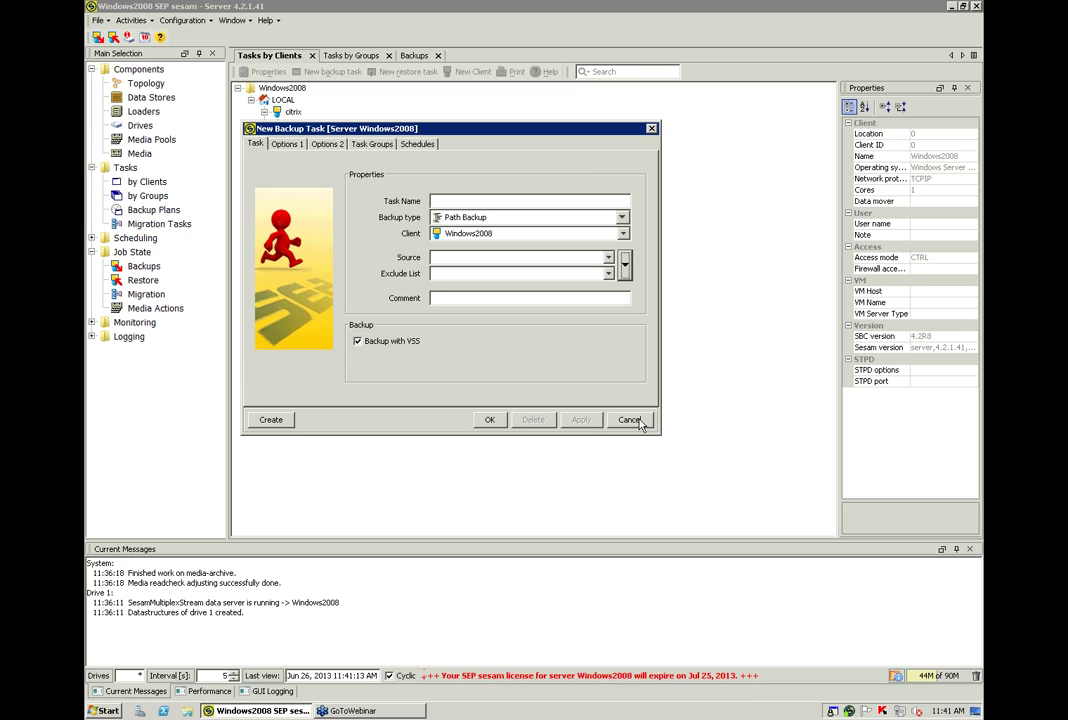
click(630, 420)
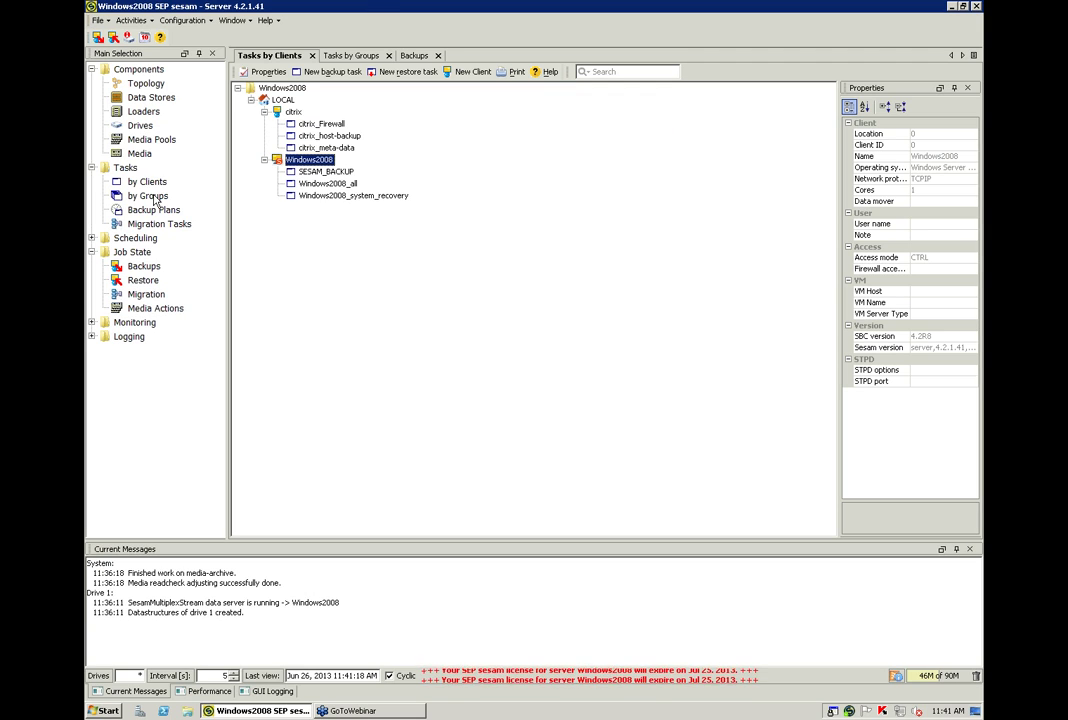
- Review the task groups, expanding and collapsing the system_volumes group
click(355, 57)
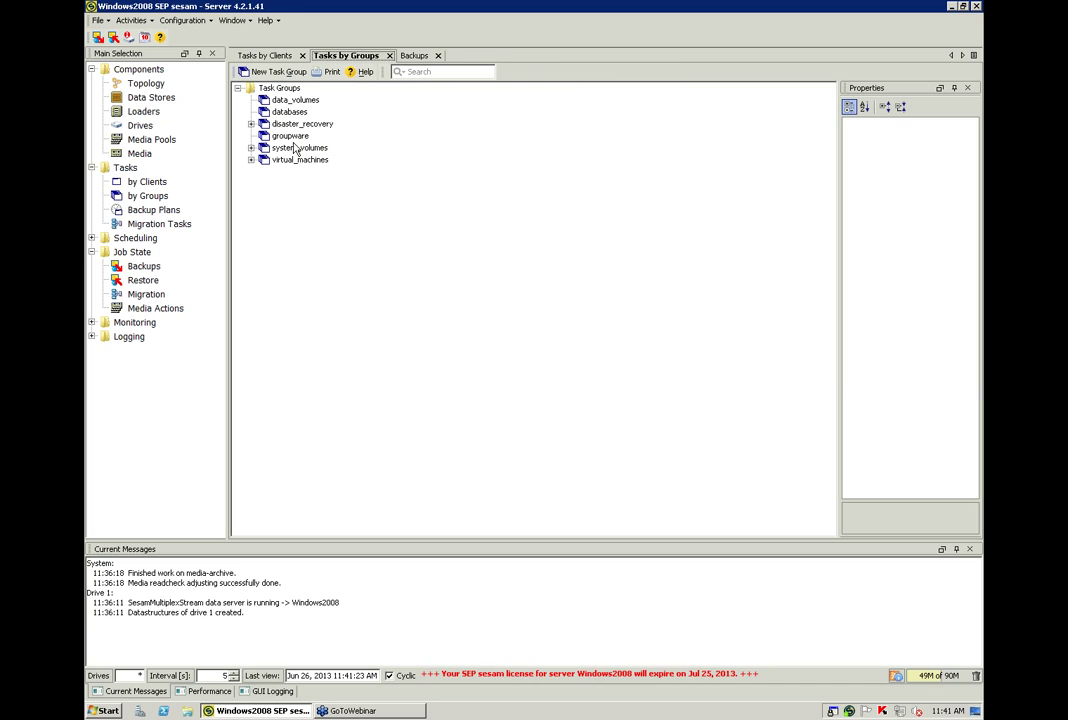
click(251, 148)
click(251, 148)
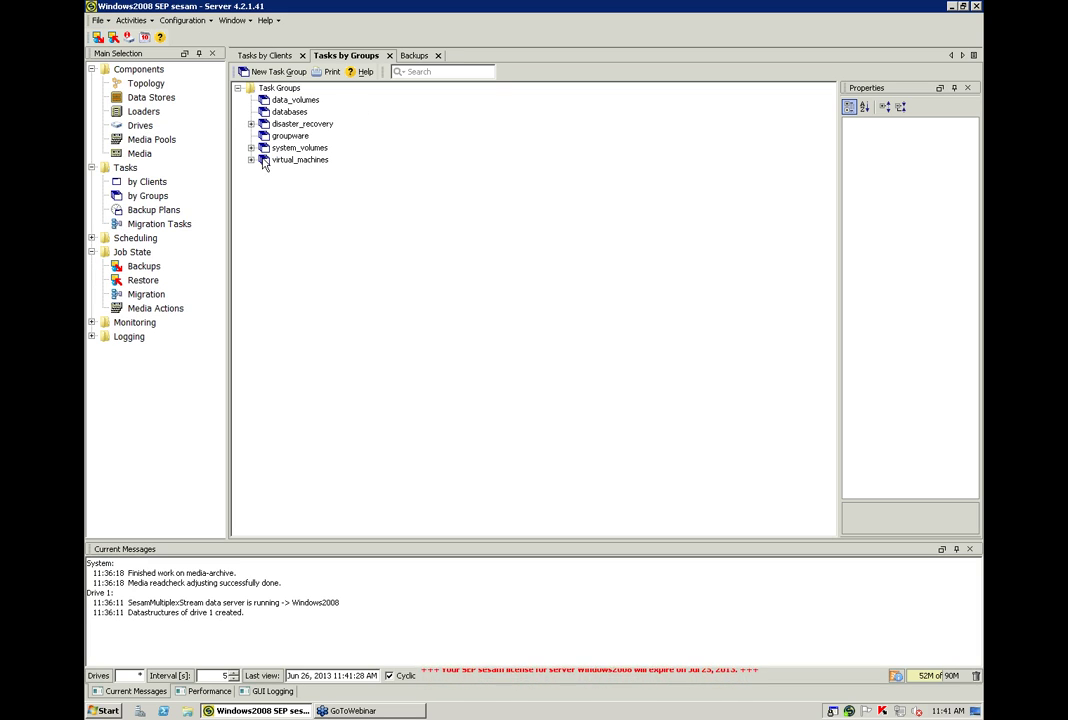
- Browse the virtual machines and metadata offered as sources for a new citrix client backup task, and cancel the task
click(141, 184)
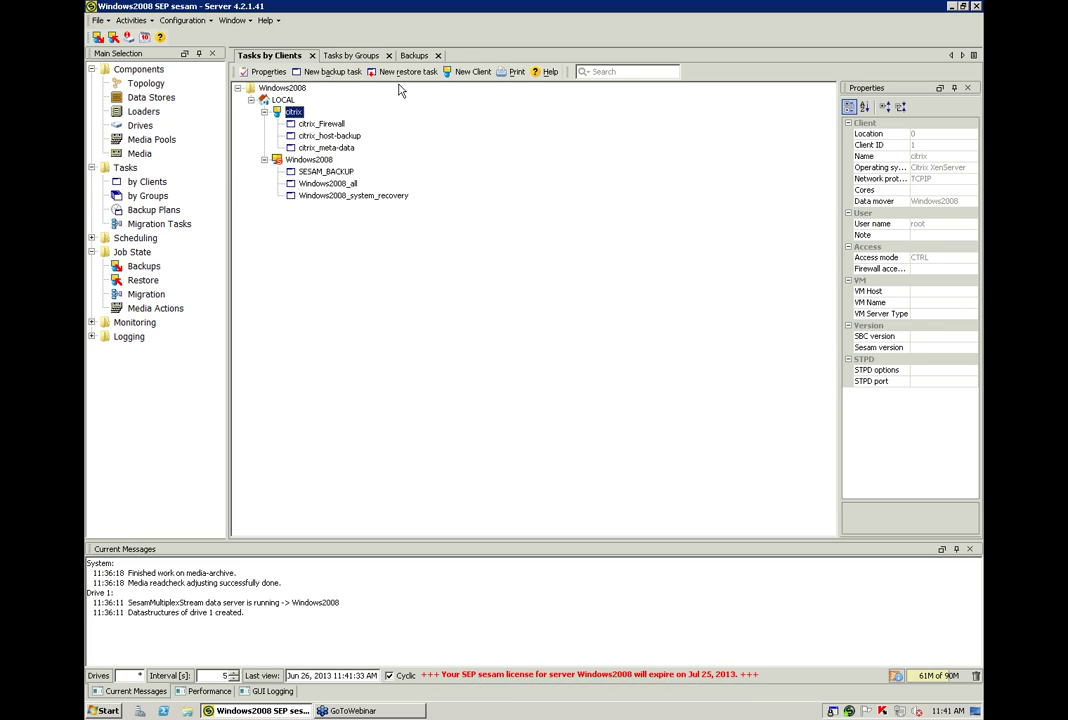
click(333, 71)
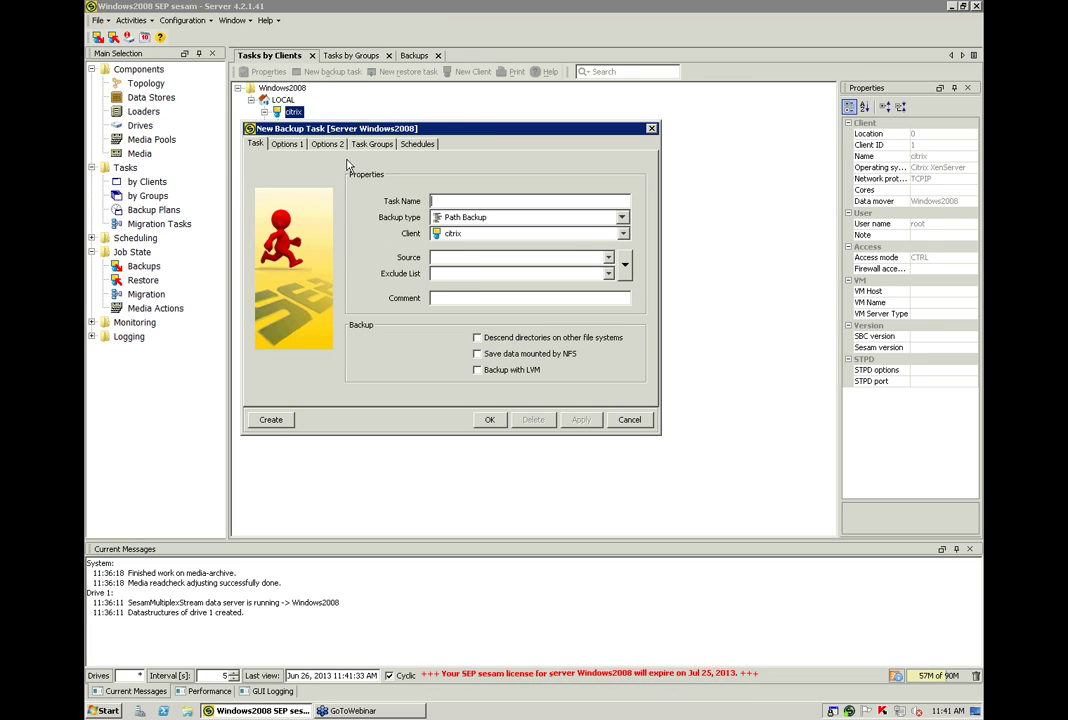
click(624, 264)
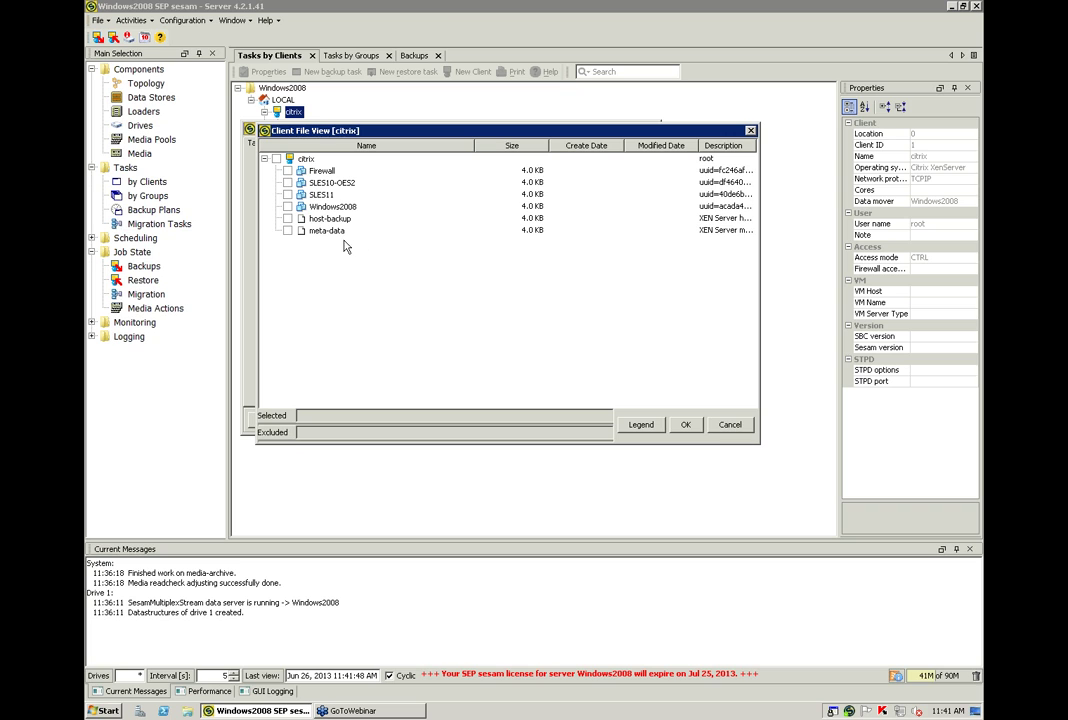
click(287, 231)
click(729, 424)
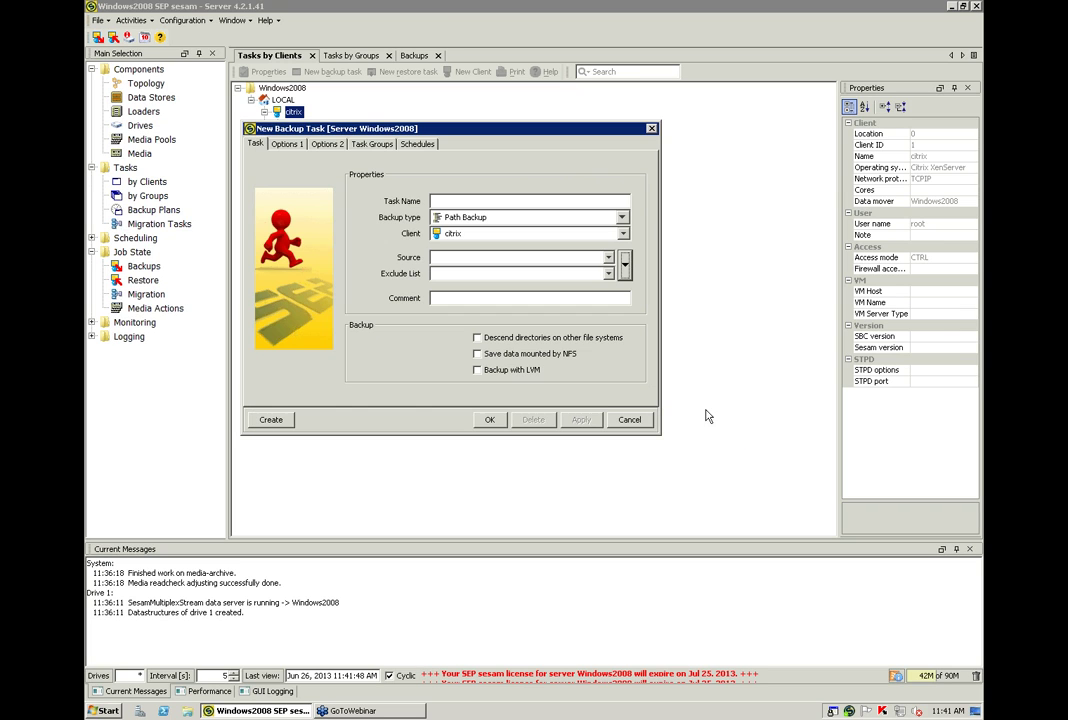
click(629, 419)
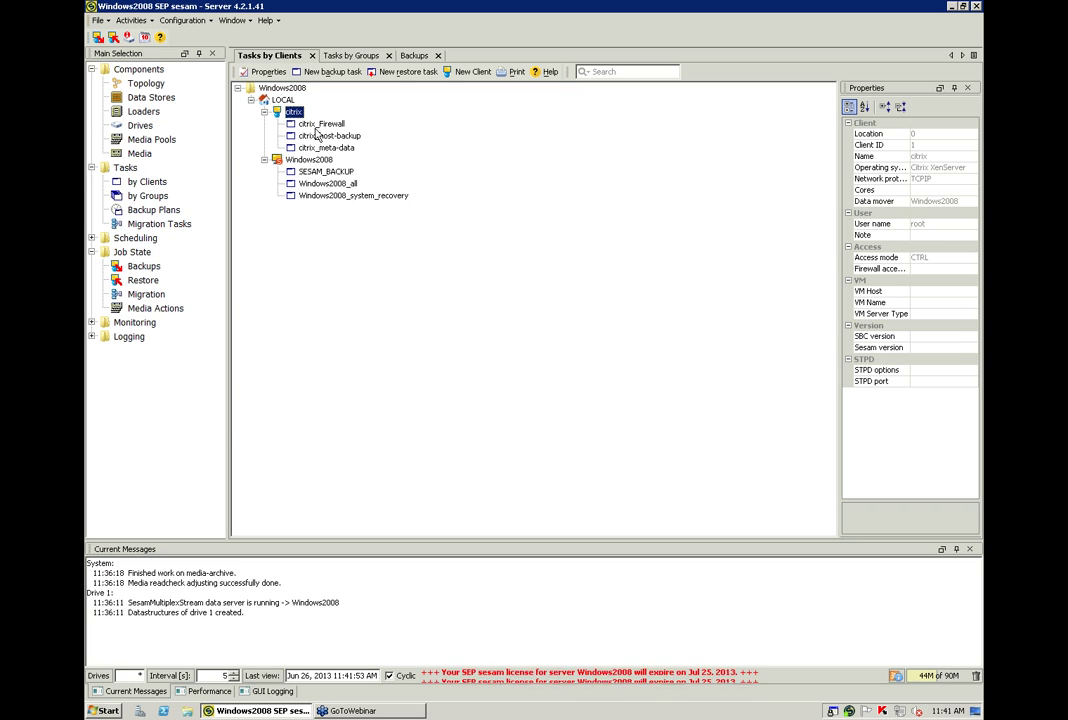
- Start an immediate FULL backup of the virtual_machines task group to the Weekly media pool
click(146, 197)
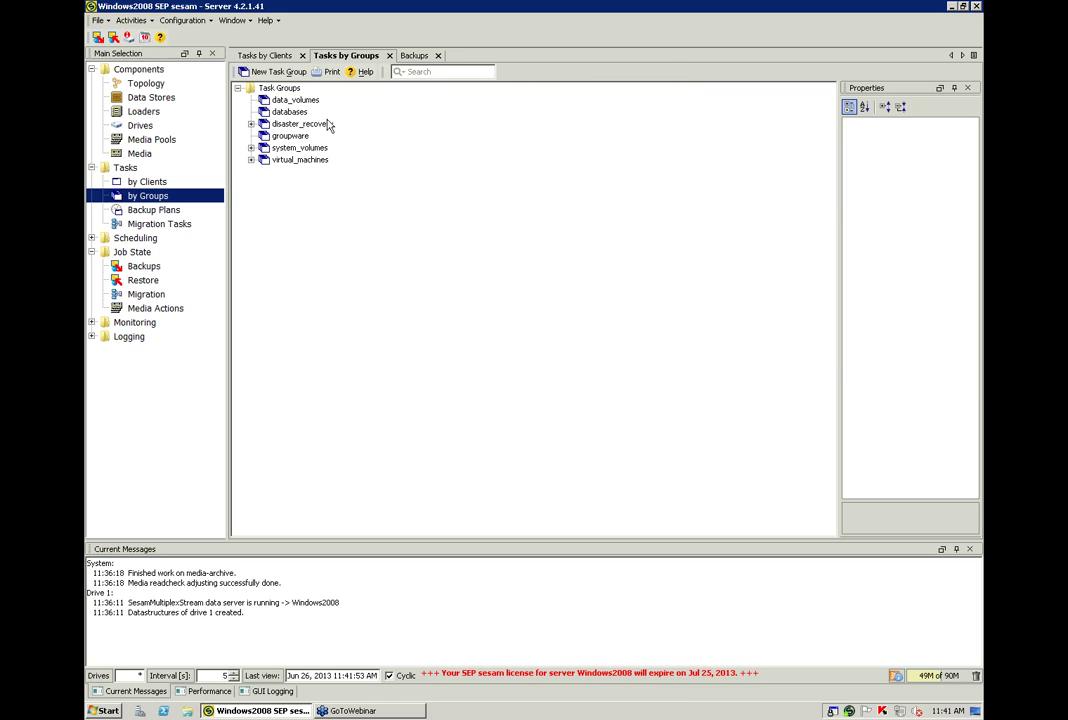
click(251, 160)
click(300, 160)
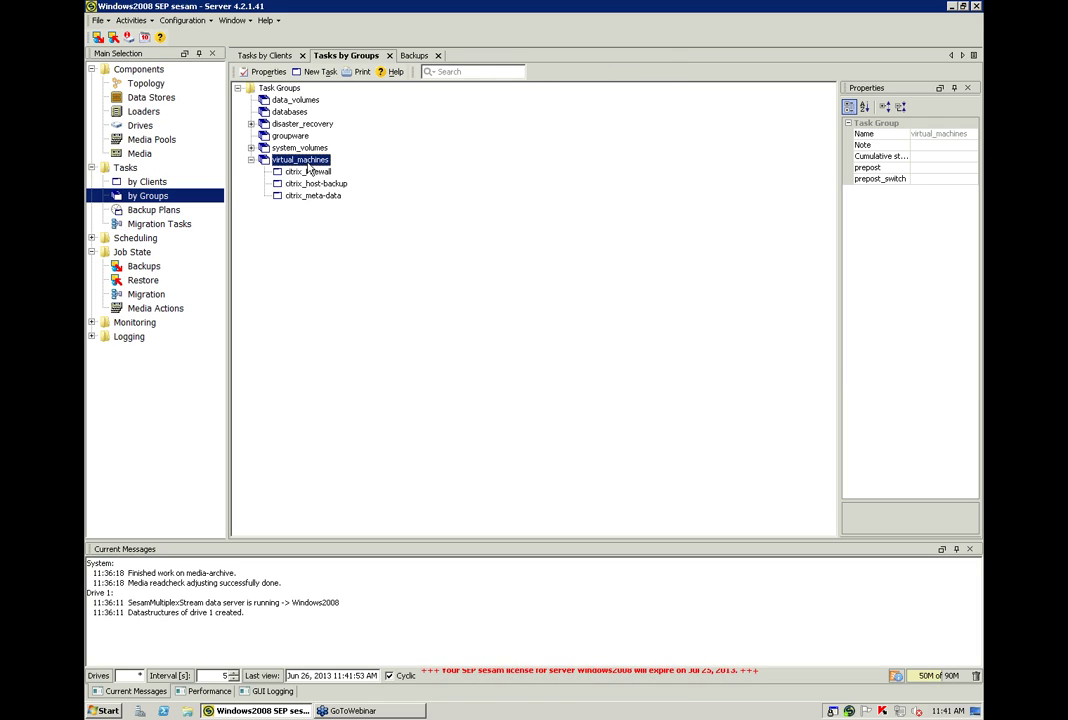
right_click(308, 164)
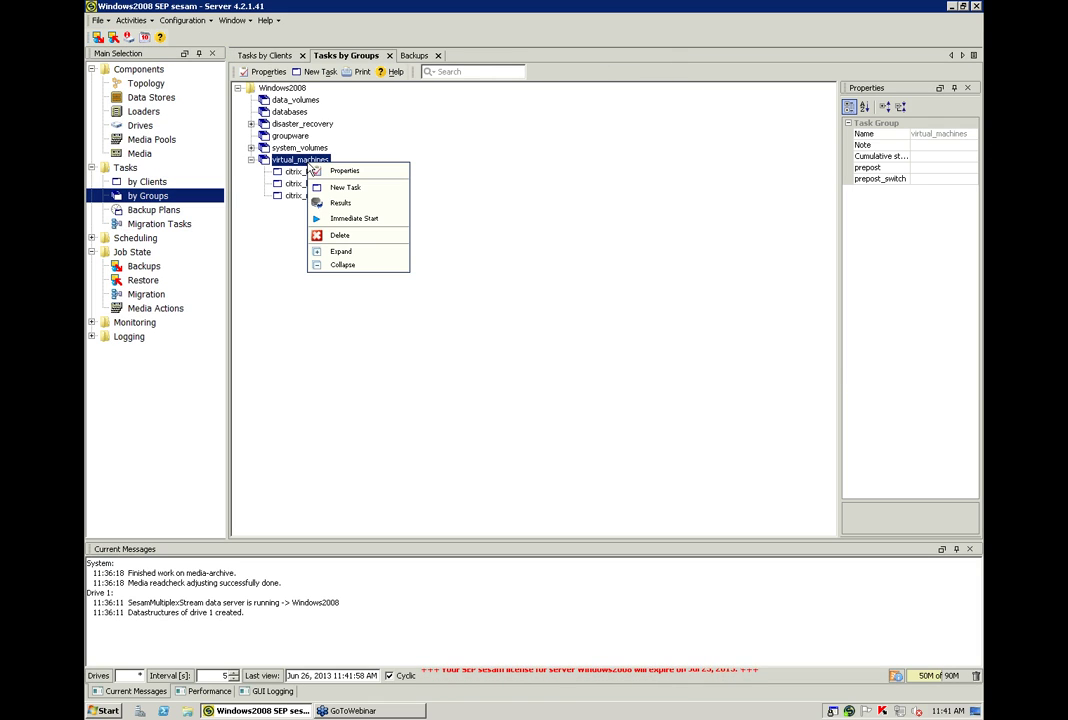
click(387, 220)
click(424, 191)
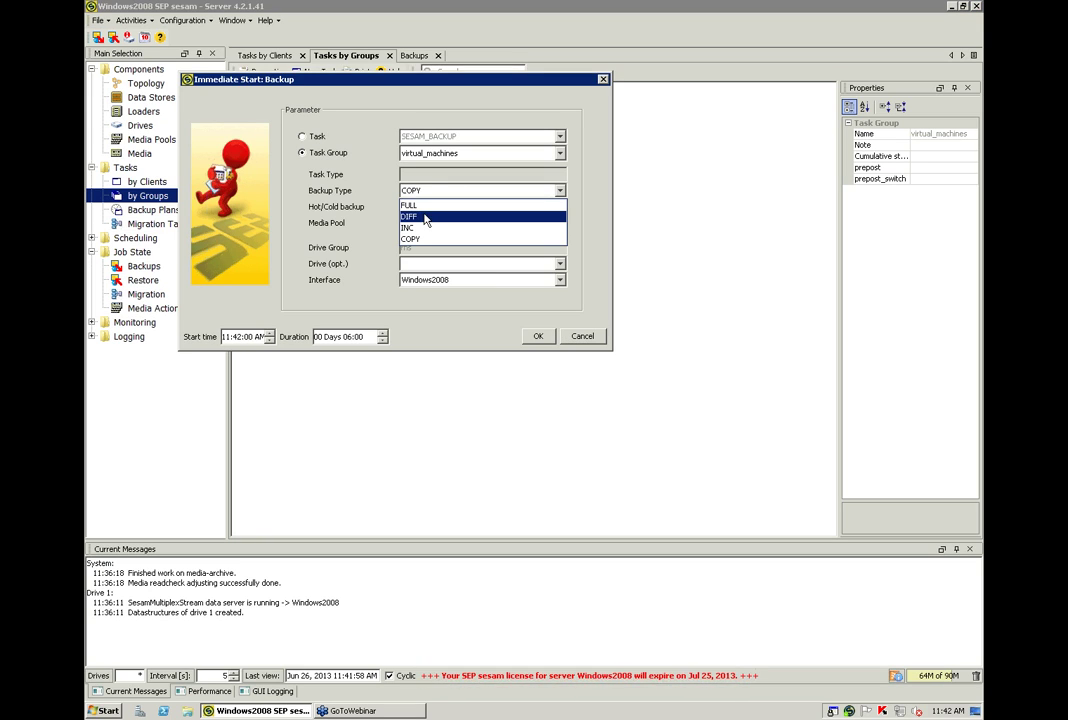
click(420, 205)
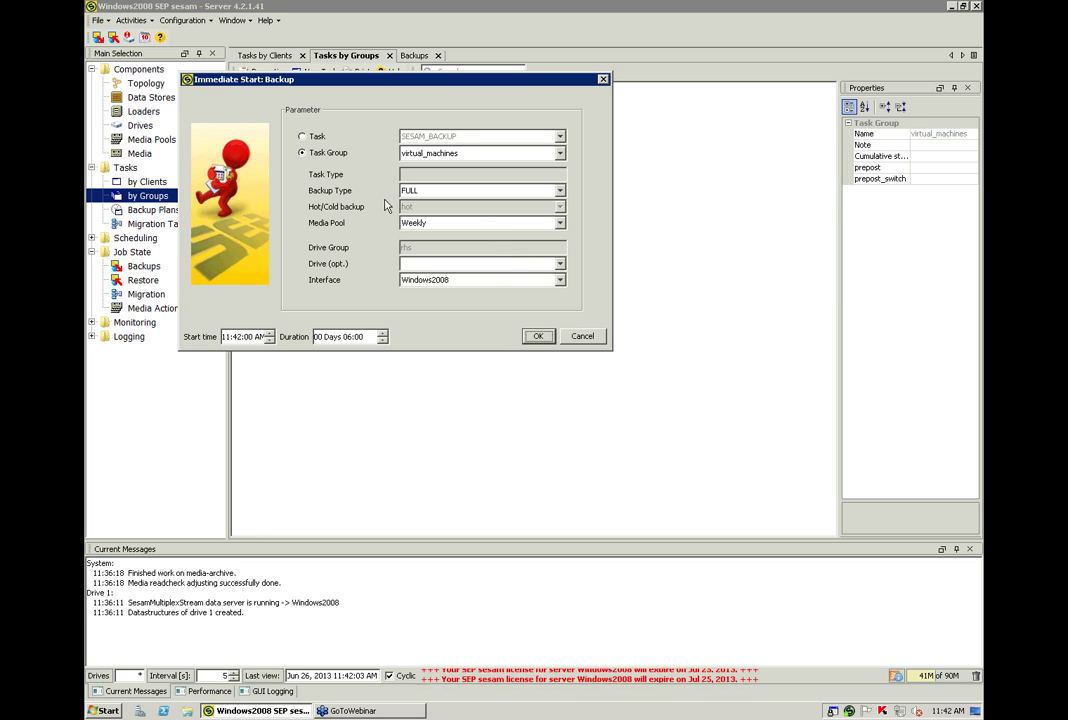
click(539, 337)
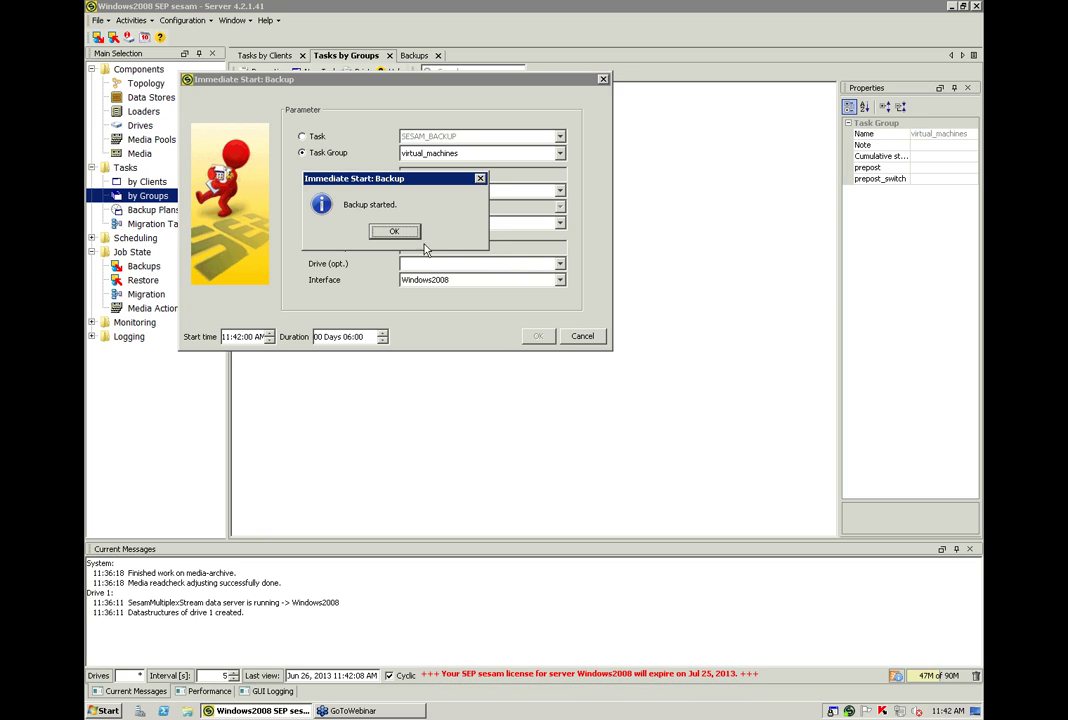
key(Return)
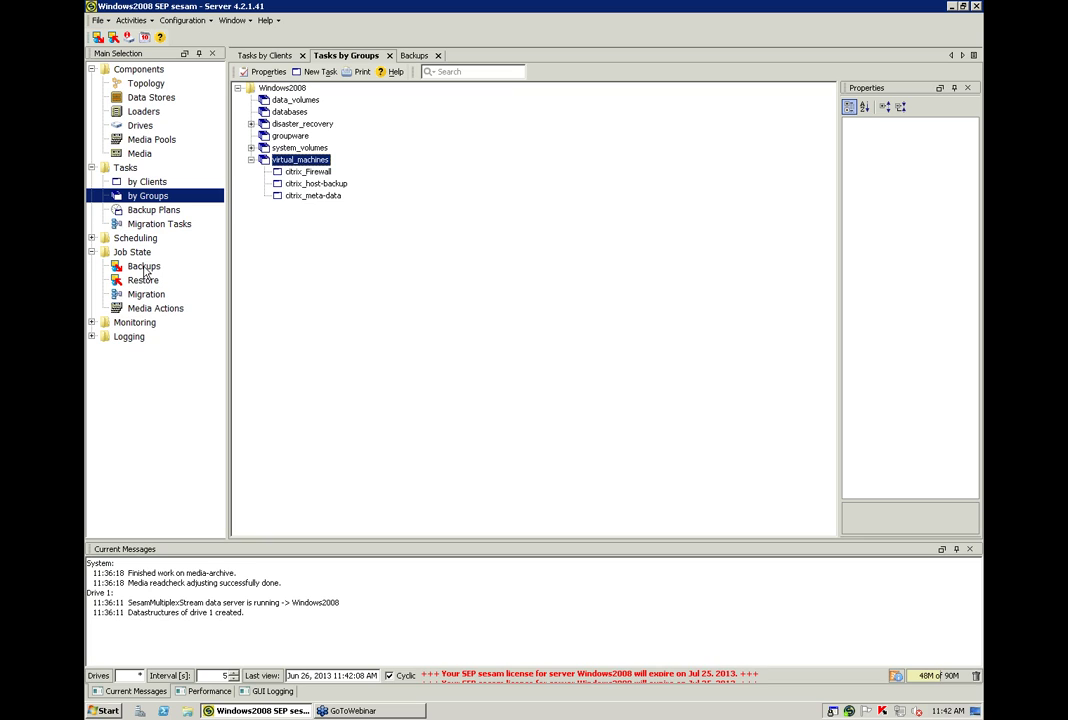
- Check the progress of the virtual_machines backups, expanding the group and widening the task column to inspect each citrix job
click(416, 57)
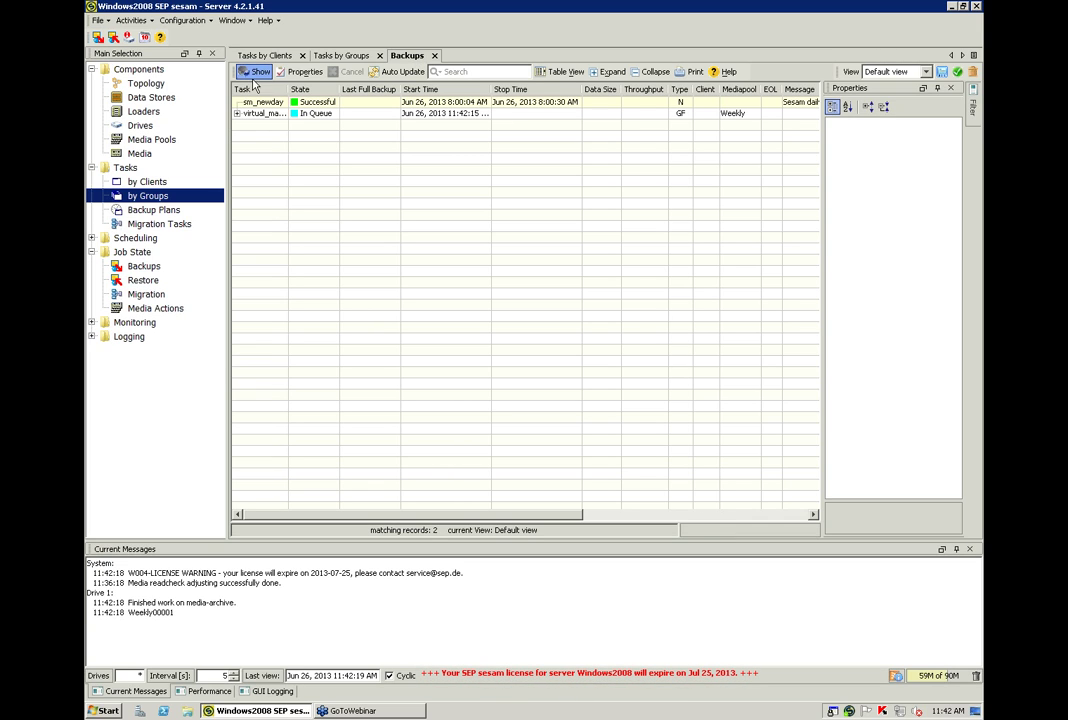
click(238, 113)
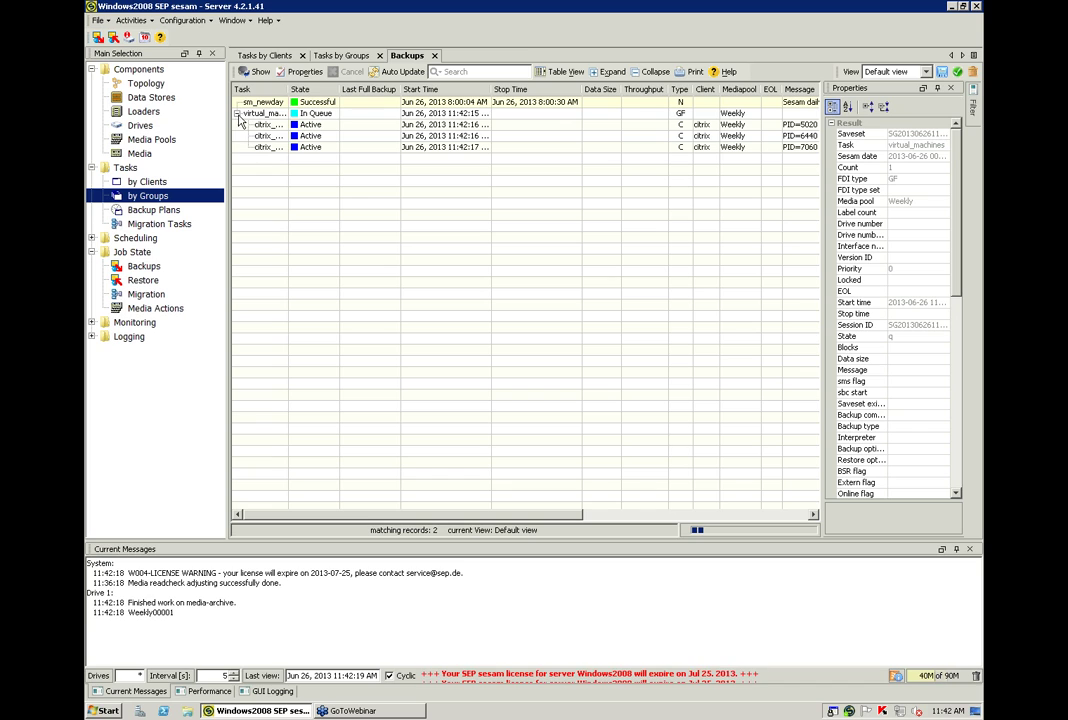
click(324, 115)
drag(289, 89, 333, 89)
click(262, 124)
click(264, 135)
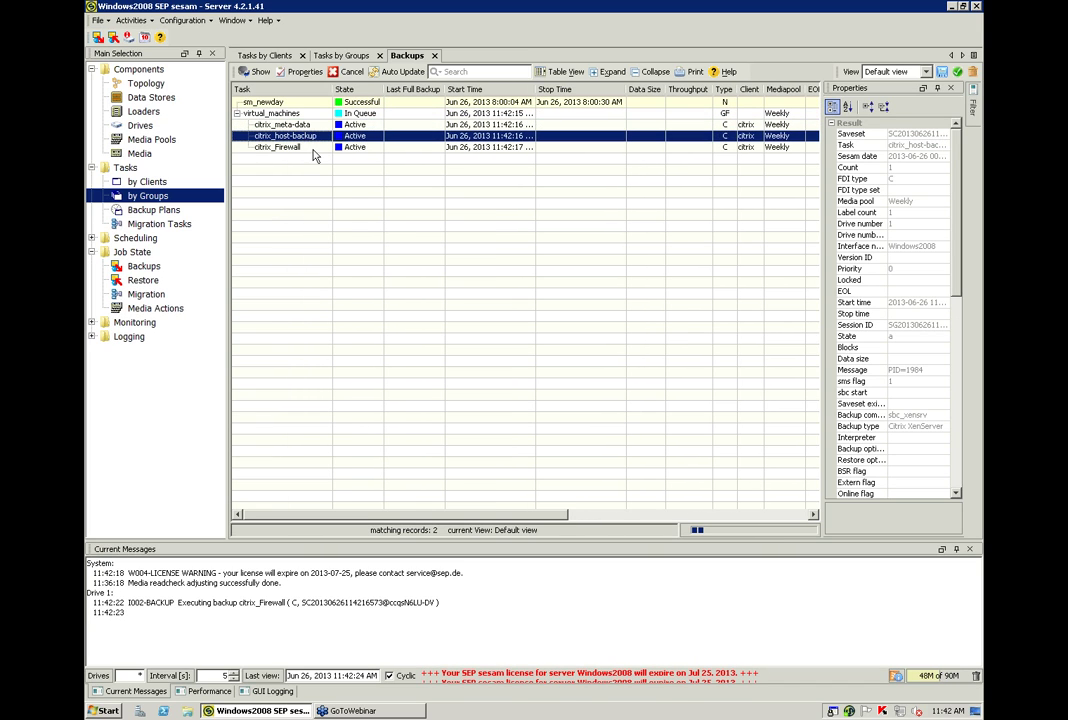
click(300, 147)
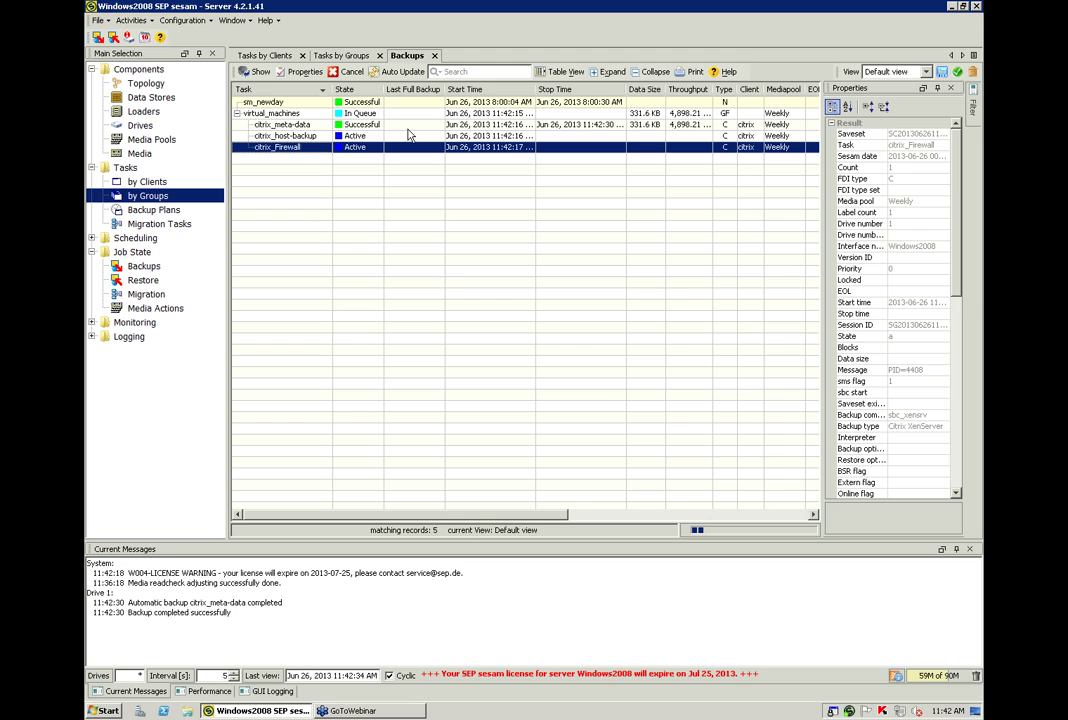
click(295, 124)
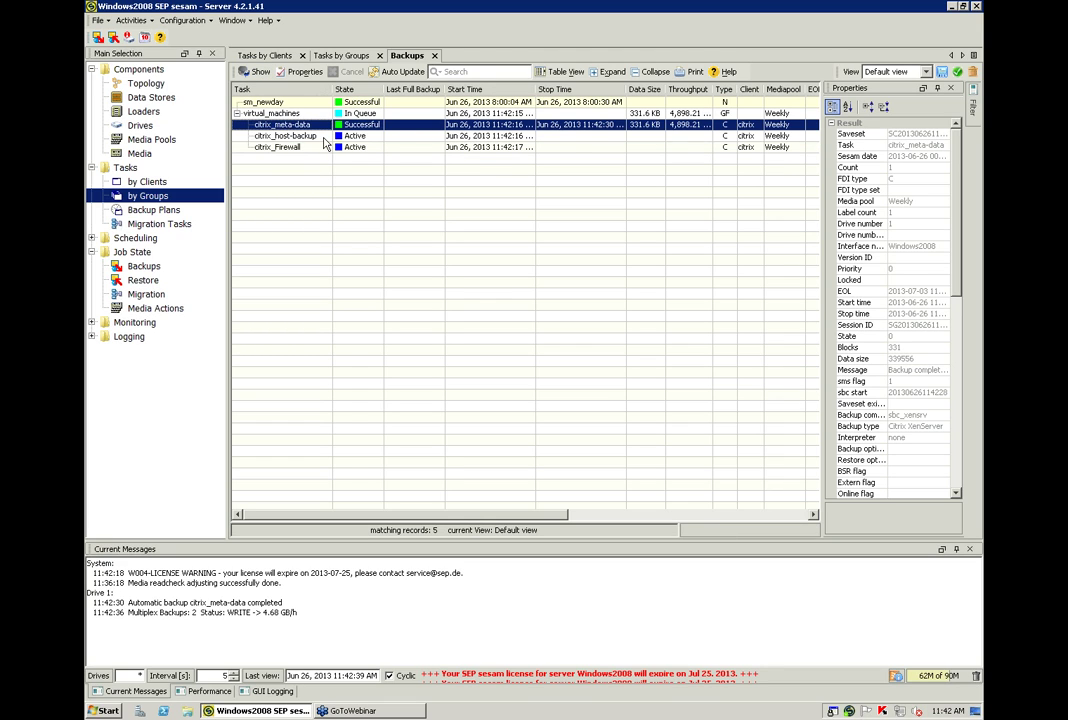
click(322, 147)
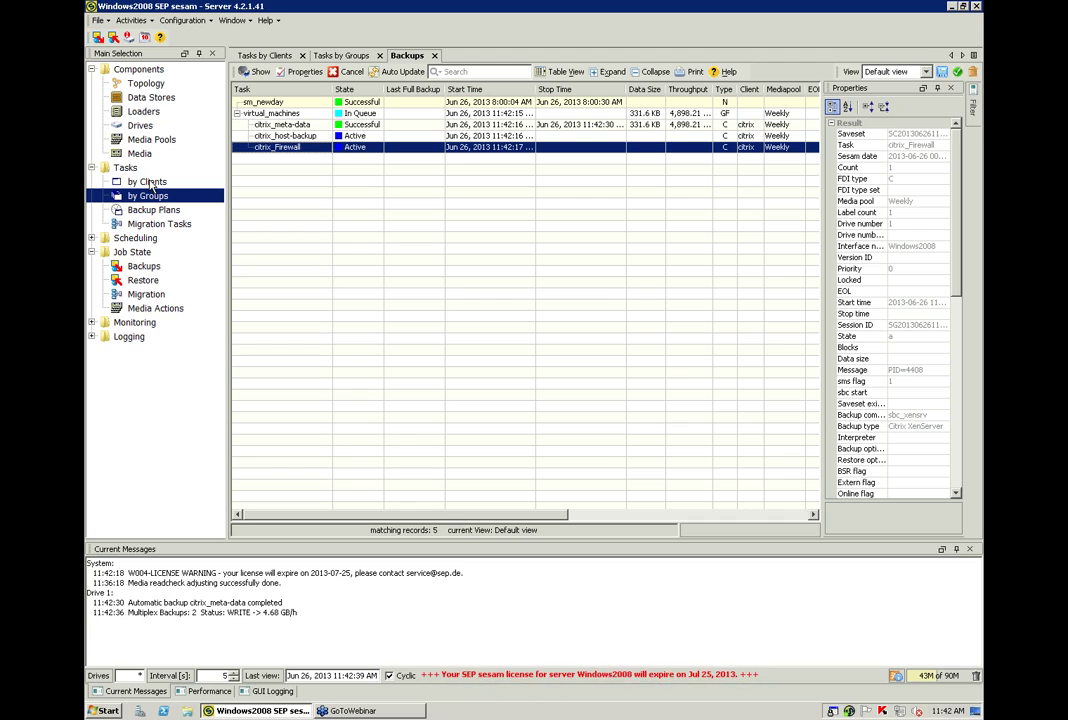
- Start a new client in the LOCAL location, look through the Windows operating system options, and set the platform to UNIX
click(148, 182)
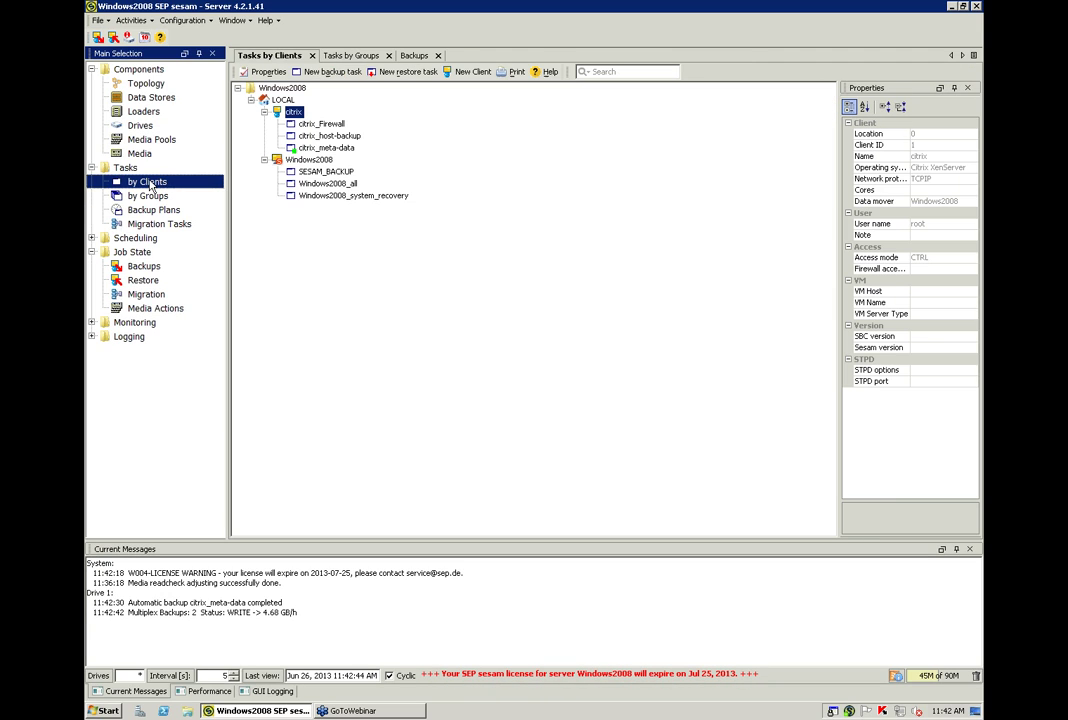
click(466, 72)
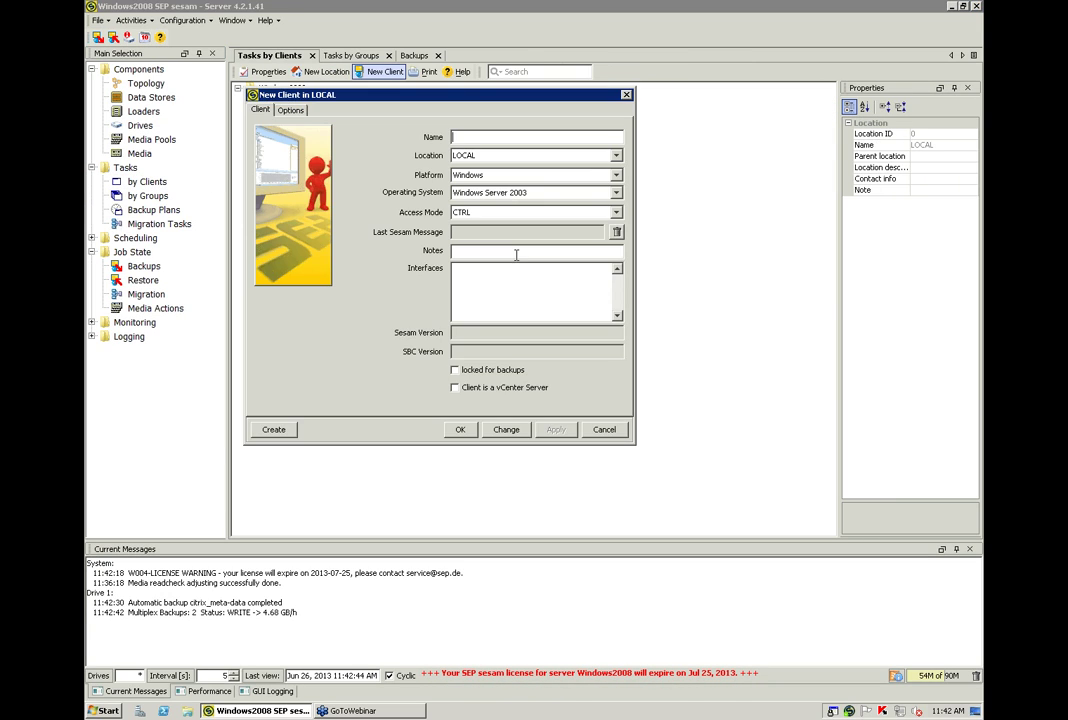
click(575, 192)
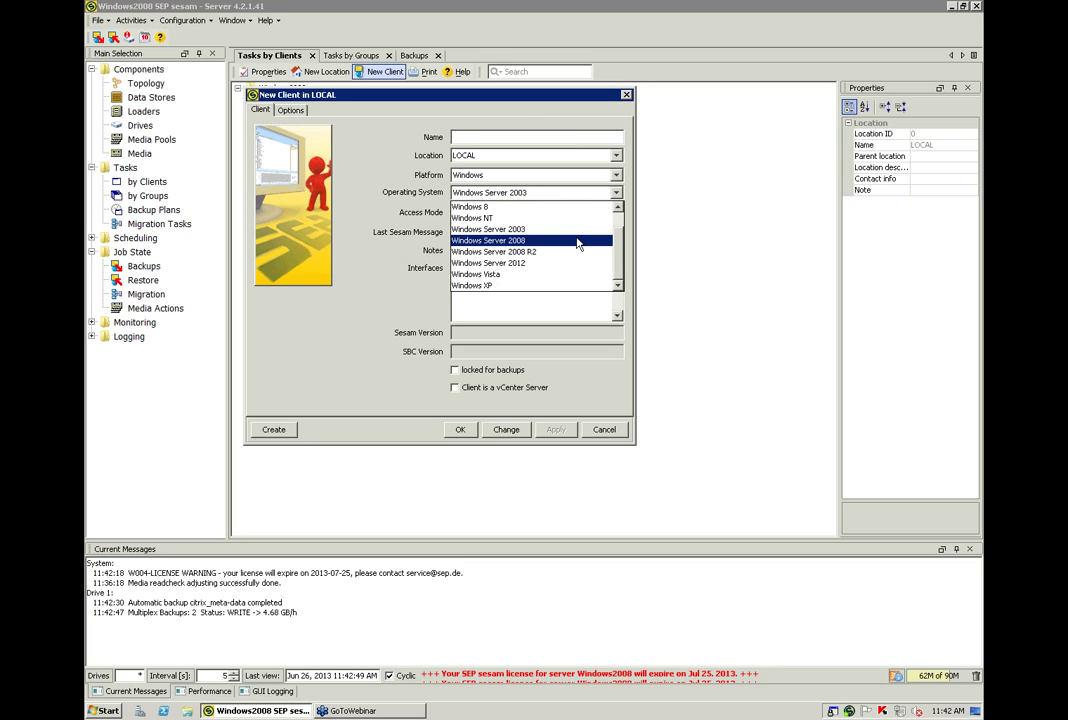
scroll(577, 243, up, 2)
click(530, 180)
click(530, 180)
click(517, 195)
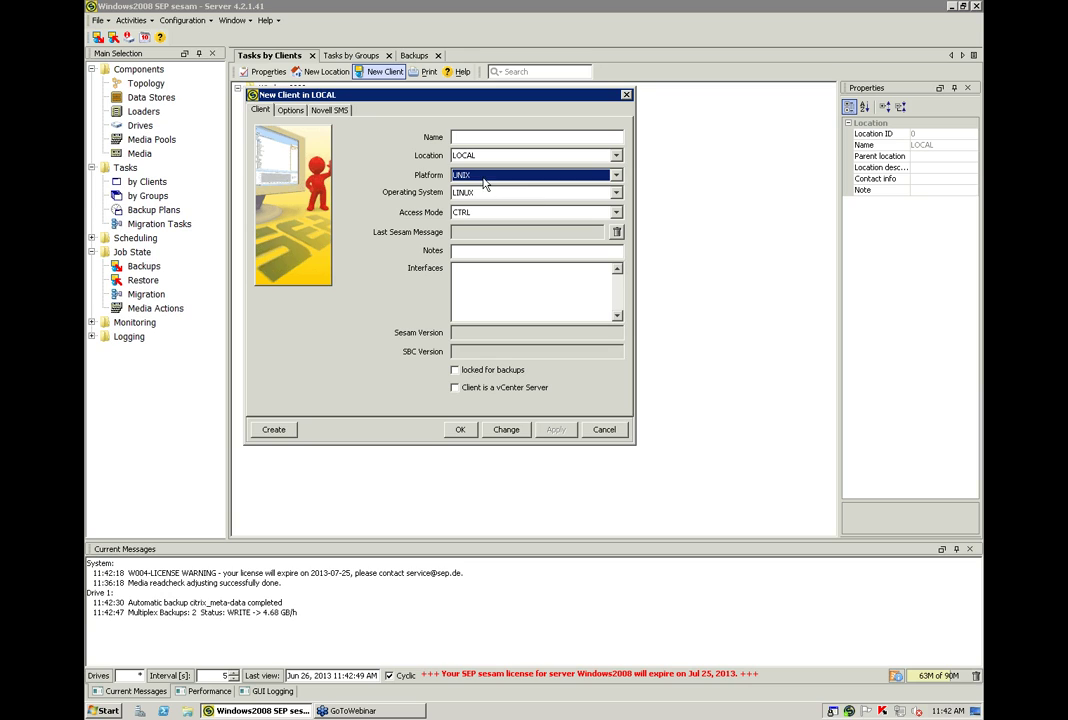
- Look through the operating systems offered for the UNIX platform and the list of platforms, and cancel the new client
click(485, 178)
click(517, 190)
click(517, 194)
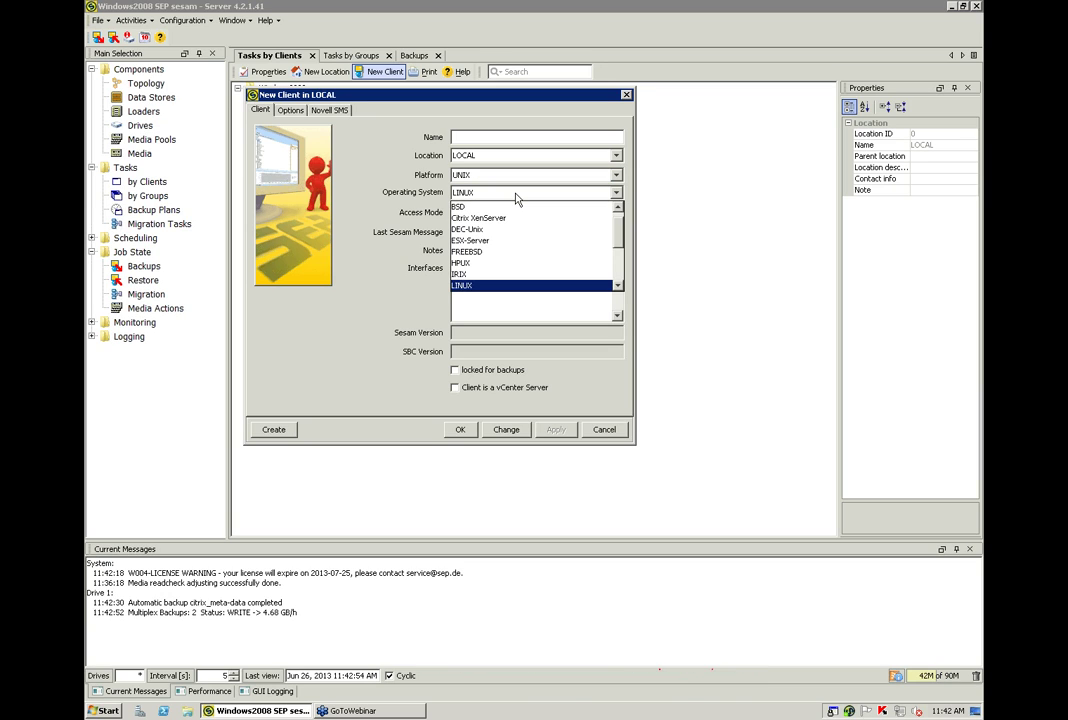
scroll(550, 245, up, 1)
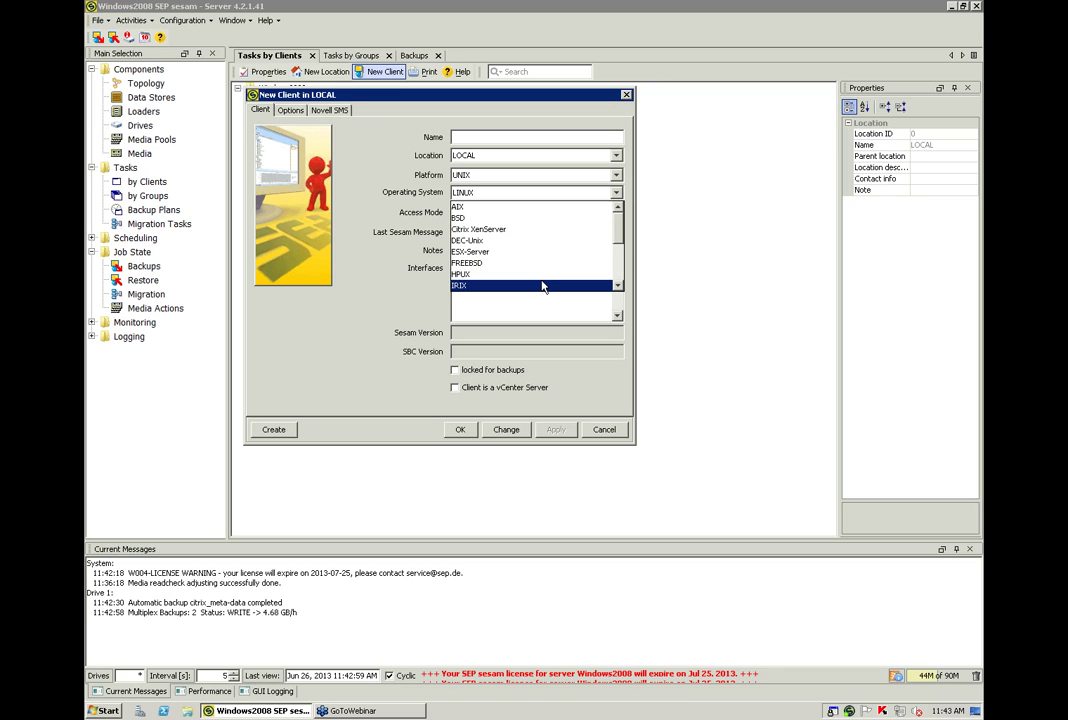
scroll(543, 282, down, 3)
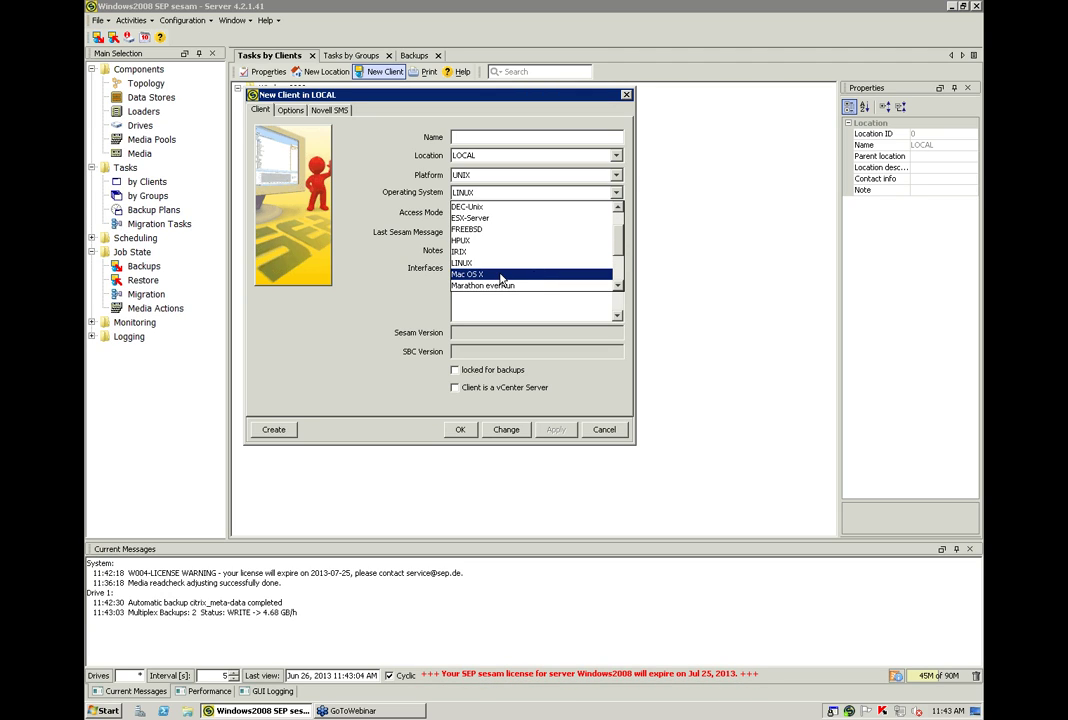
scroll(498, 279, down, 3)
scroll(507, 267, down, 3)
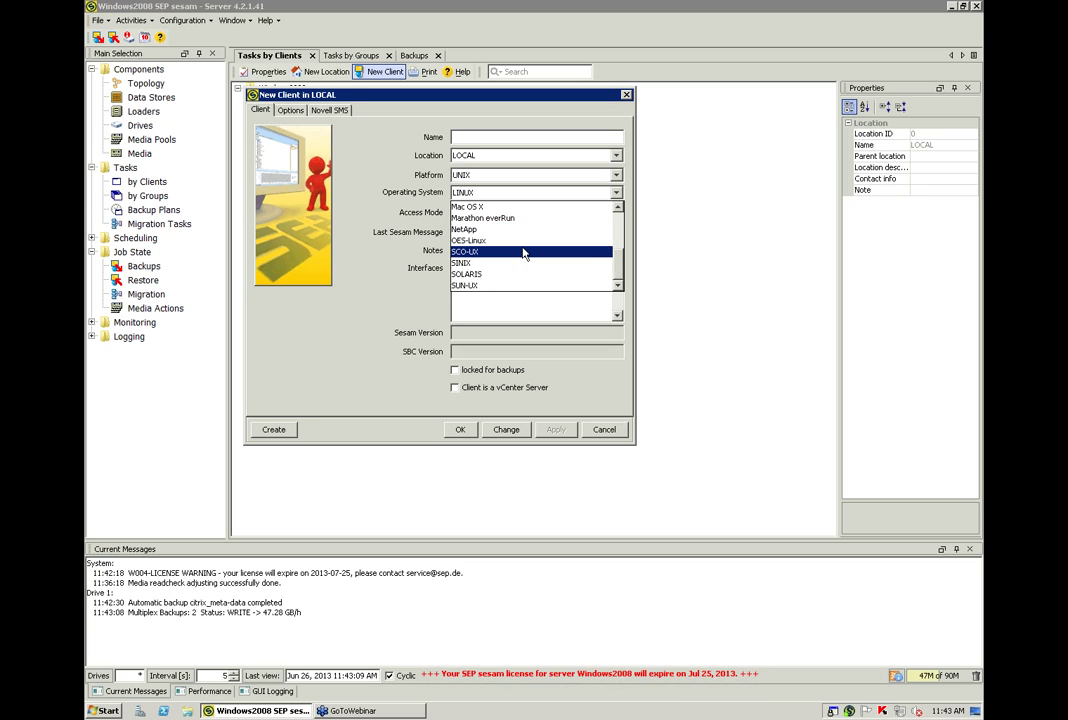
click(616, 175)
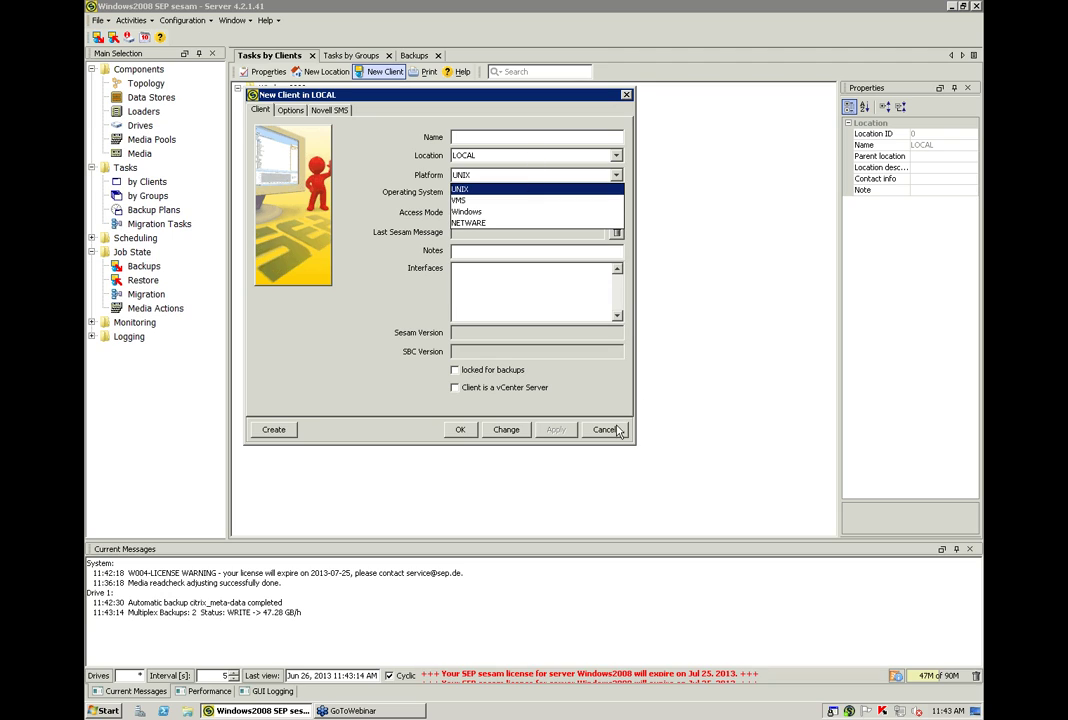
click(613, 430)
click(613, 431)
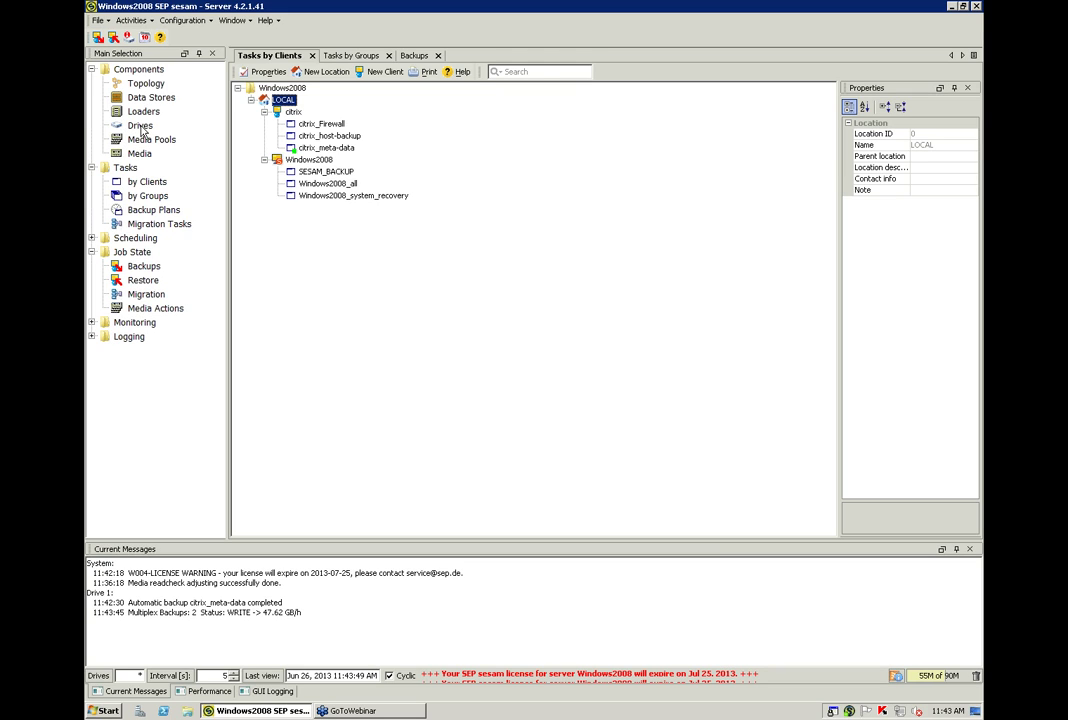
- Examine the drive groups, expanding the rhs group to view its drive, and close the drives view
click(140, 126)
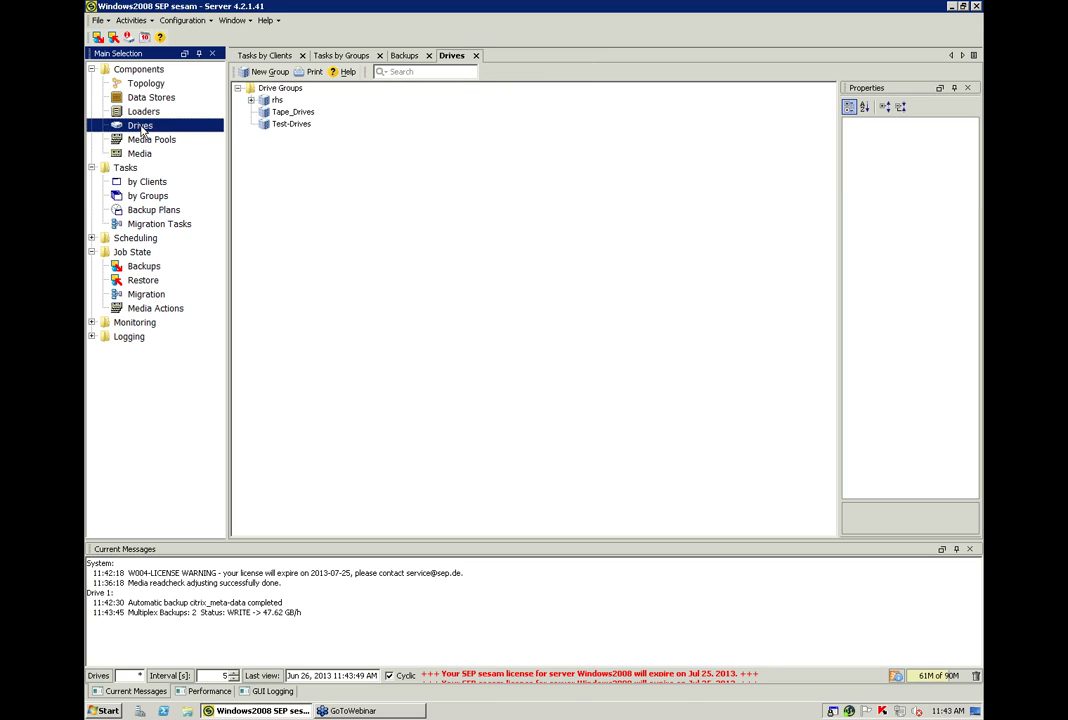
click(251, 100)
click(277, 101)
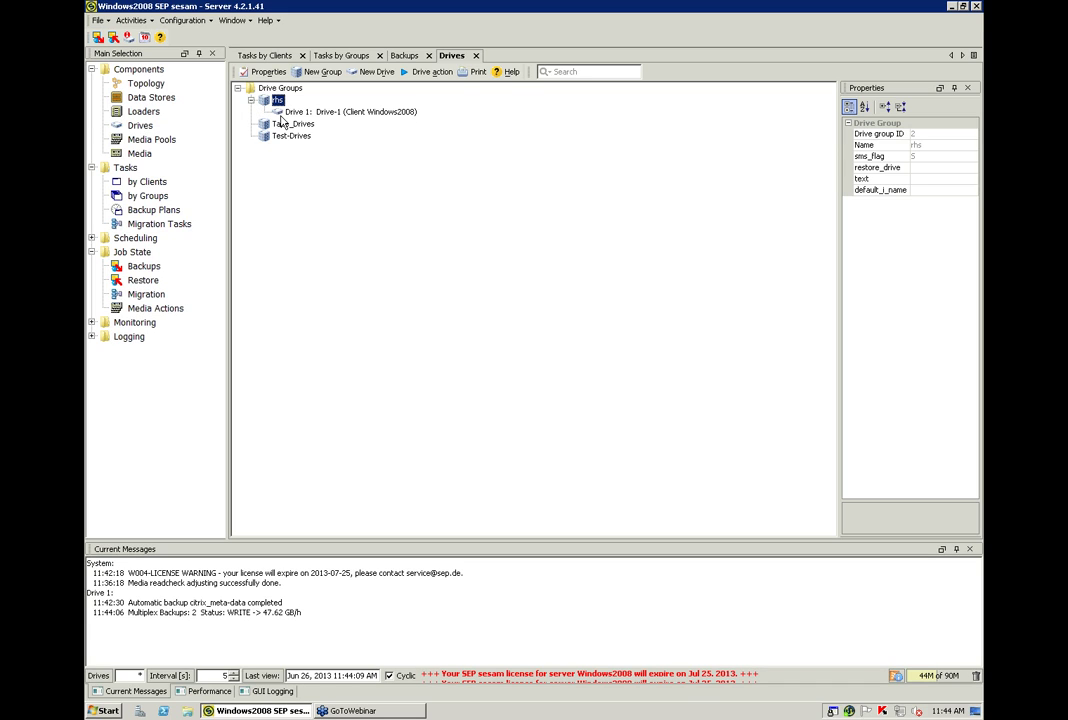
click(477, 57)
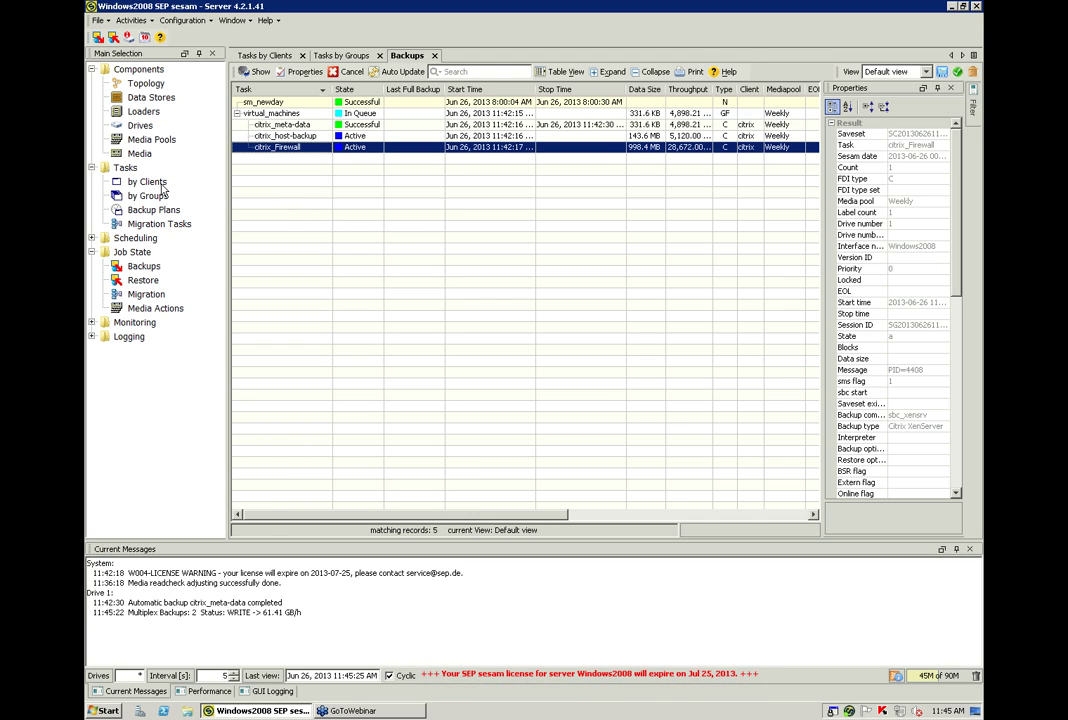
- Start a new backup task for the Windows2008 client, look through all the available backup types, and cancel the task
click(158, 185)
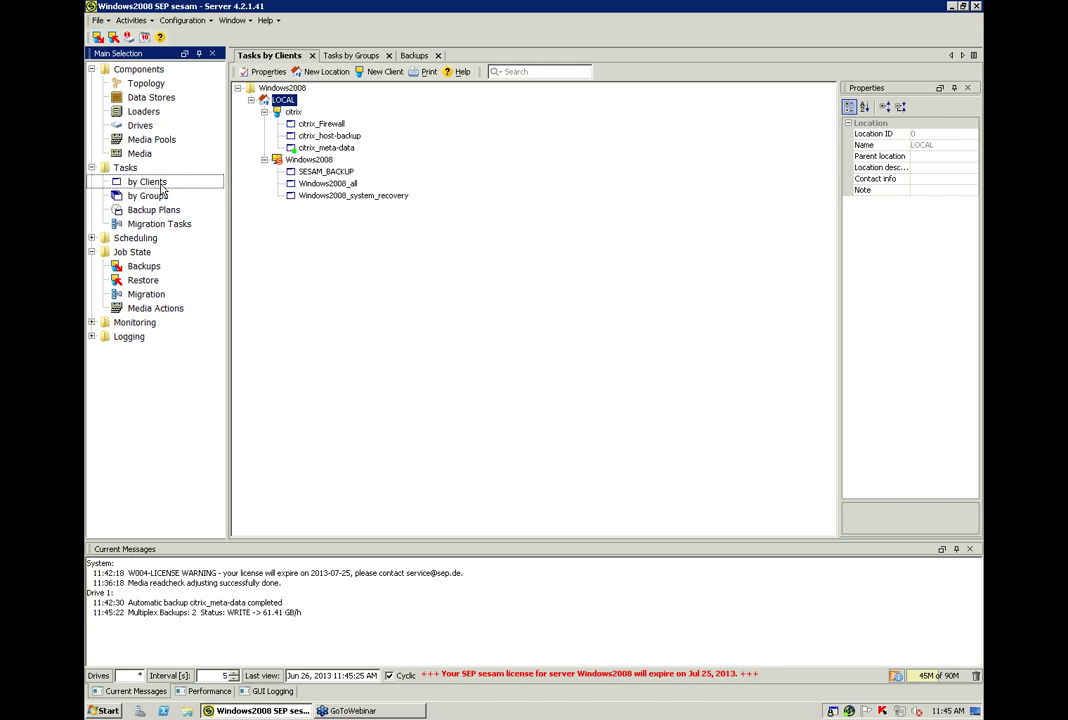
click(309, 160)
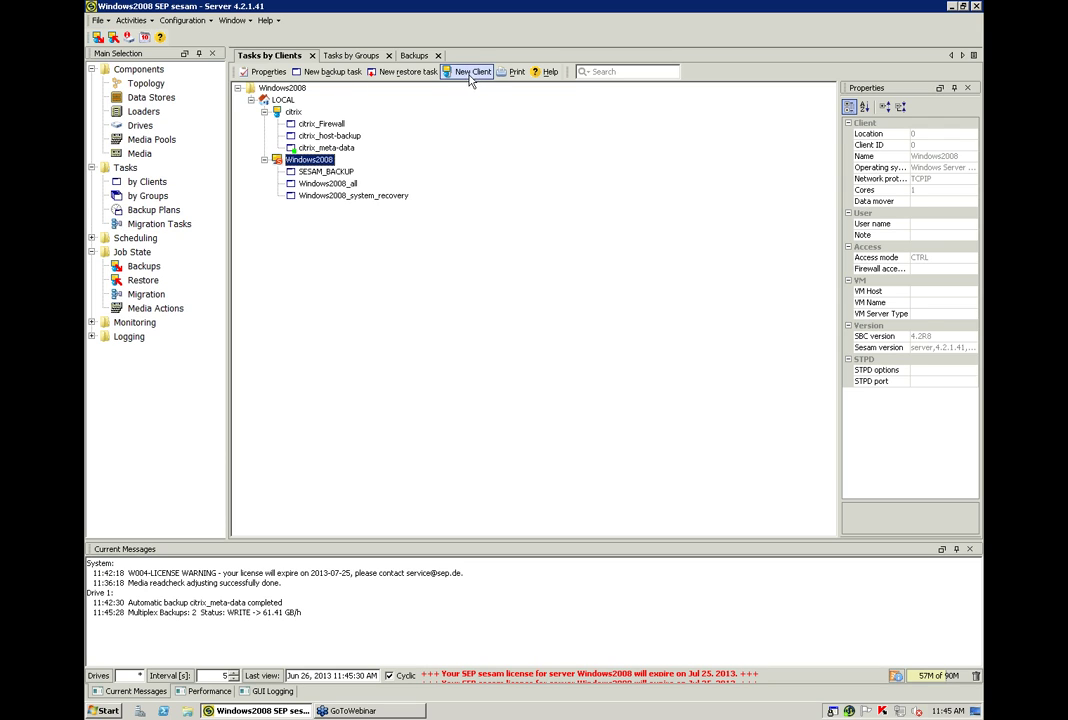
click(333, 72)
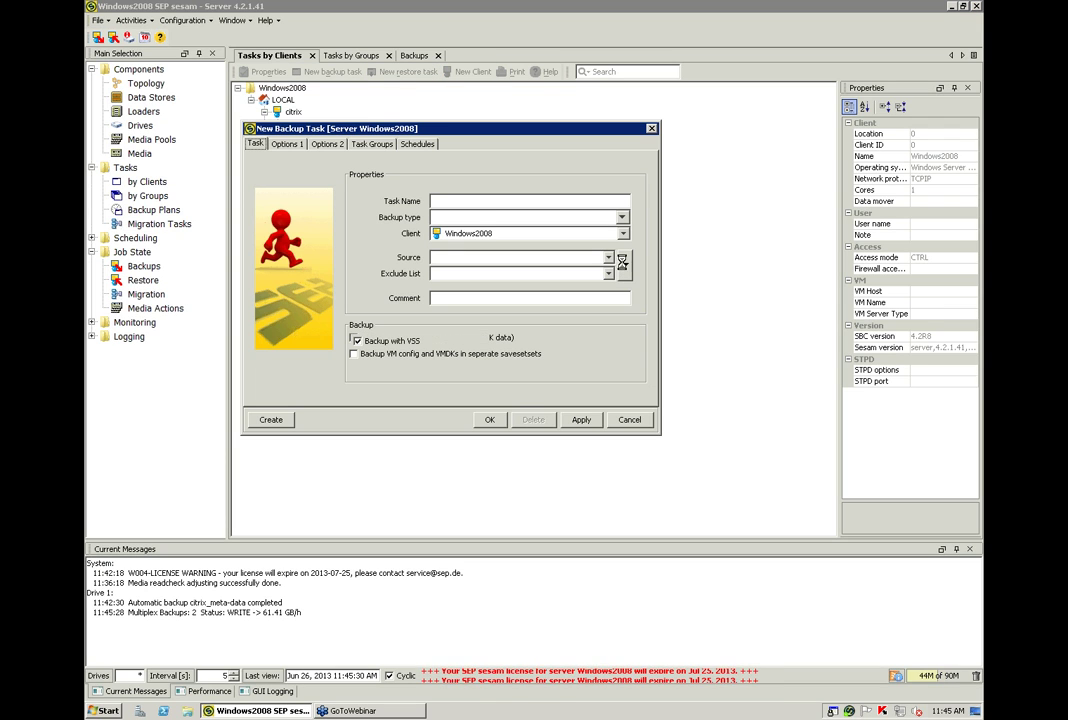
click(621, 217)
scroll(603, 292, up, 10)
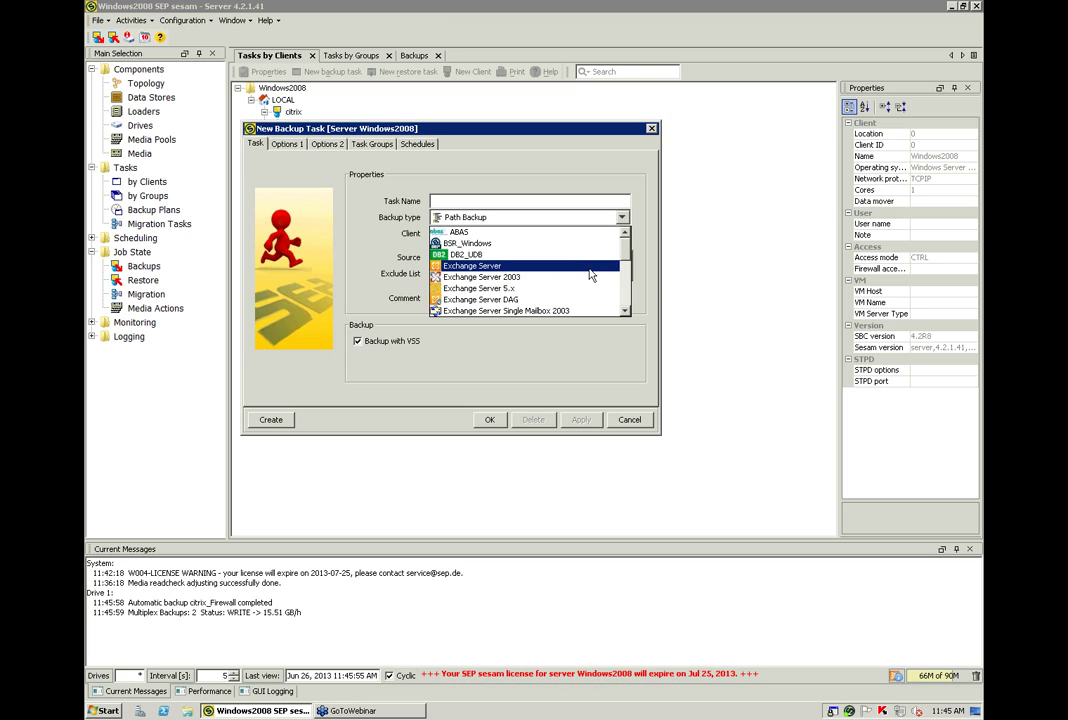
scroll(588, 280, down, 1)
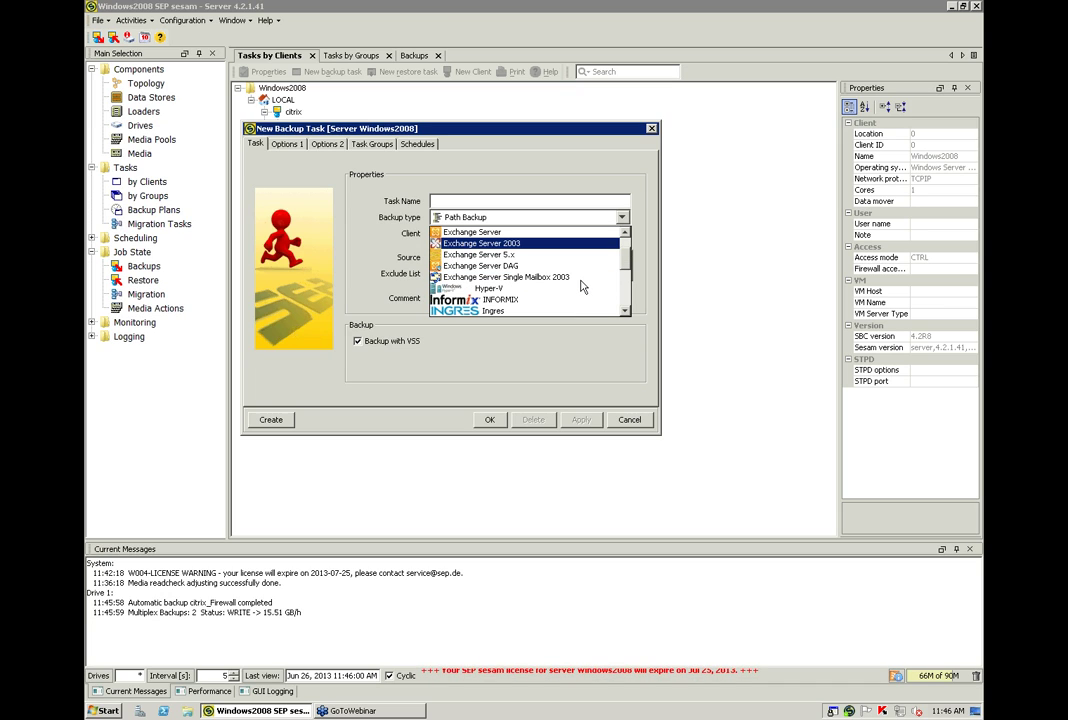
scroll(583, 287, down, 1)
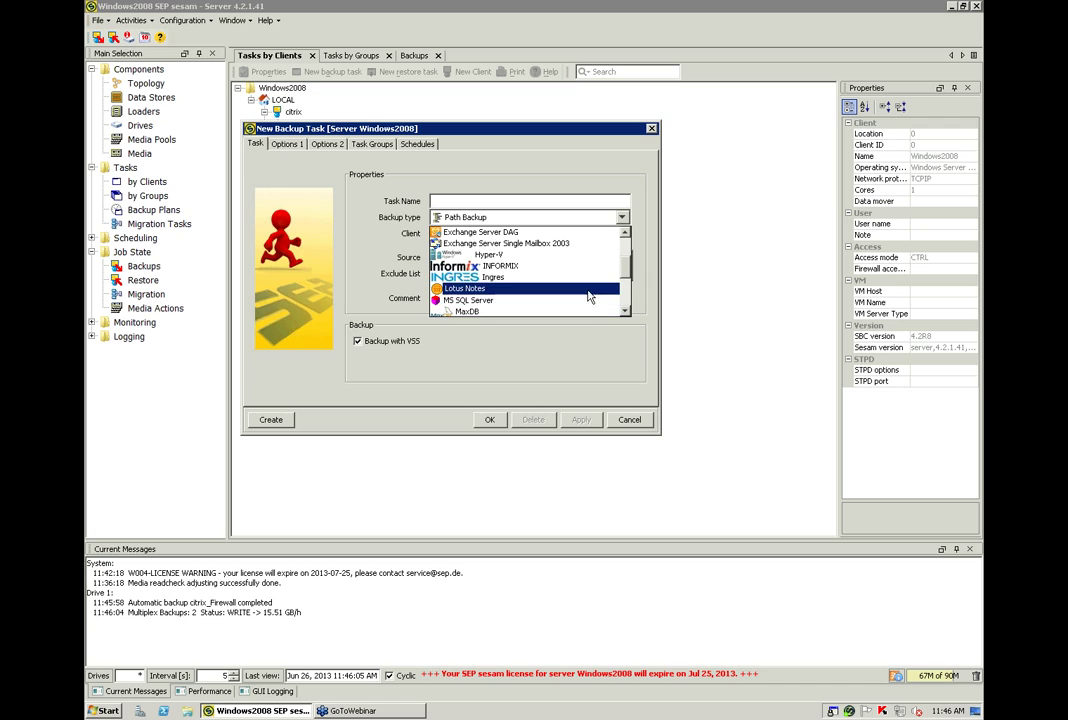
scroll(588, 296, down, 1)
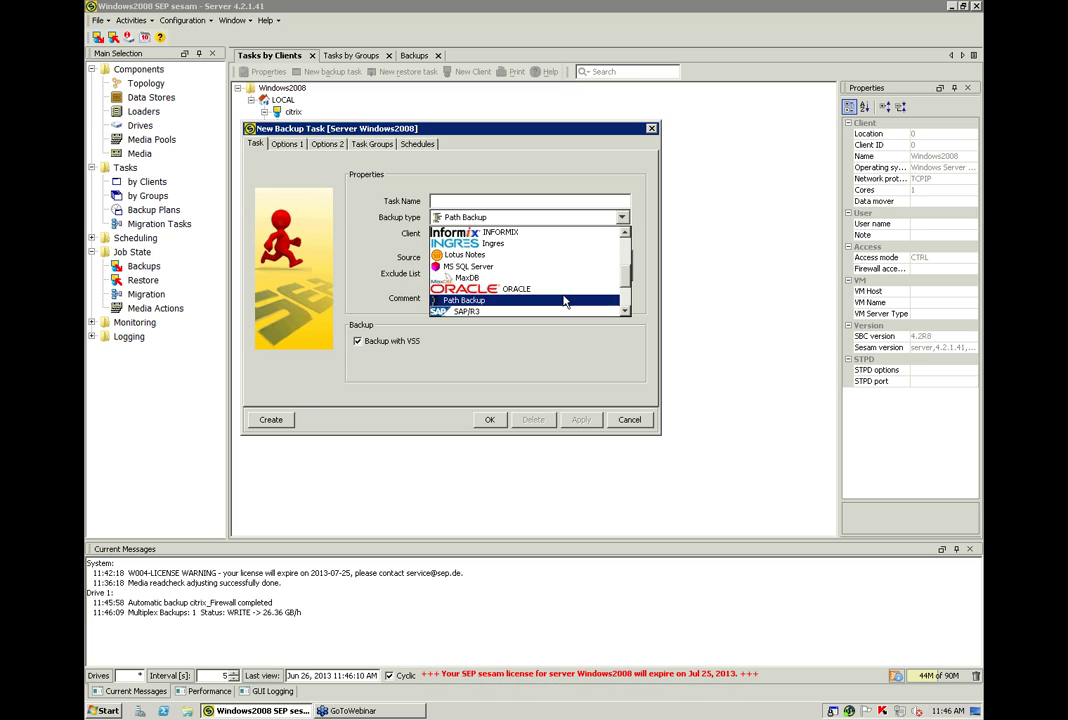
scroll(565, 300, down, 1)
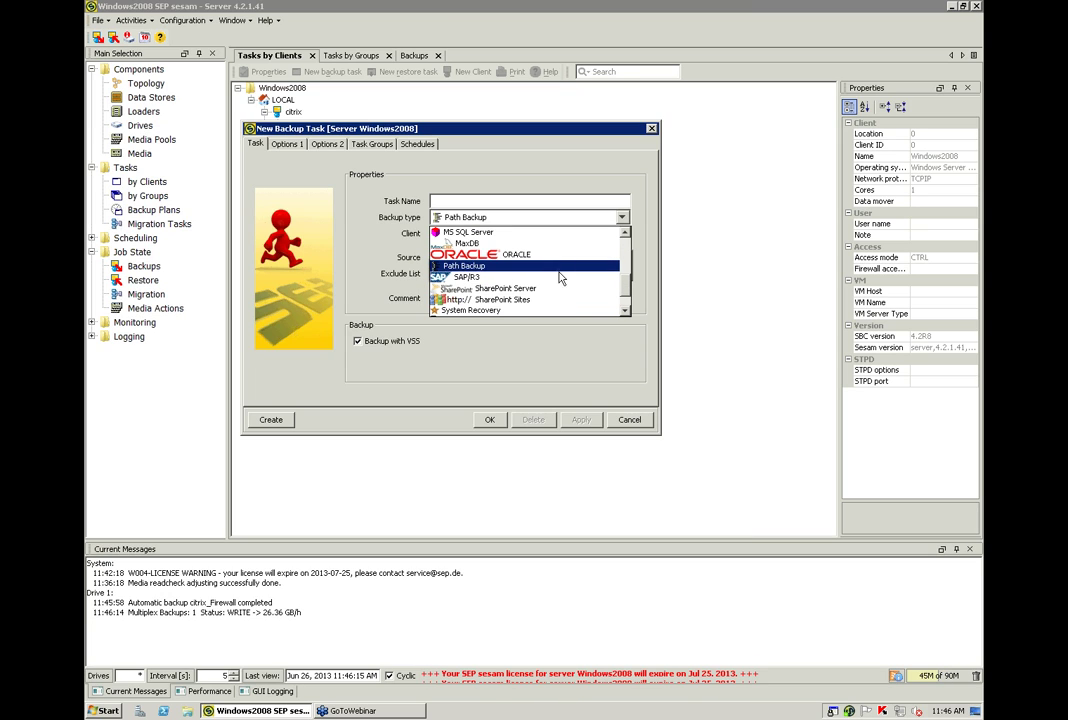
scroll(564, 295, down, 1)
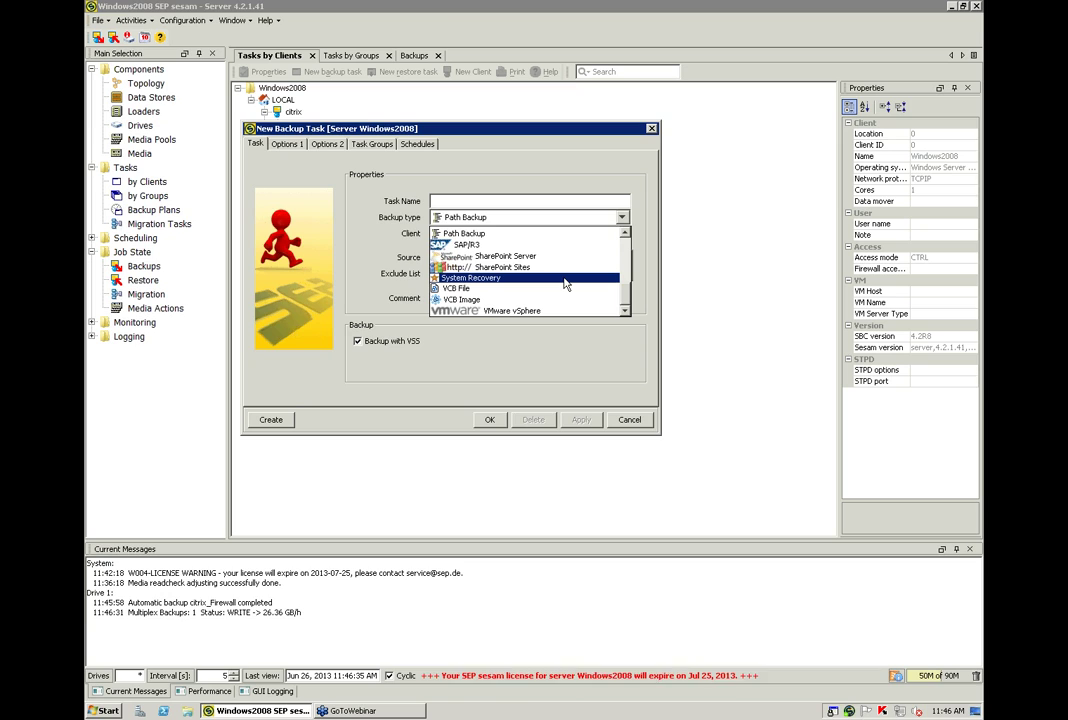
click(557, 372)
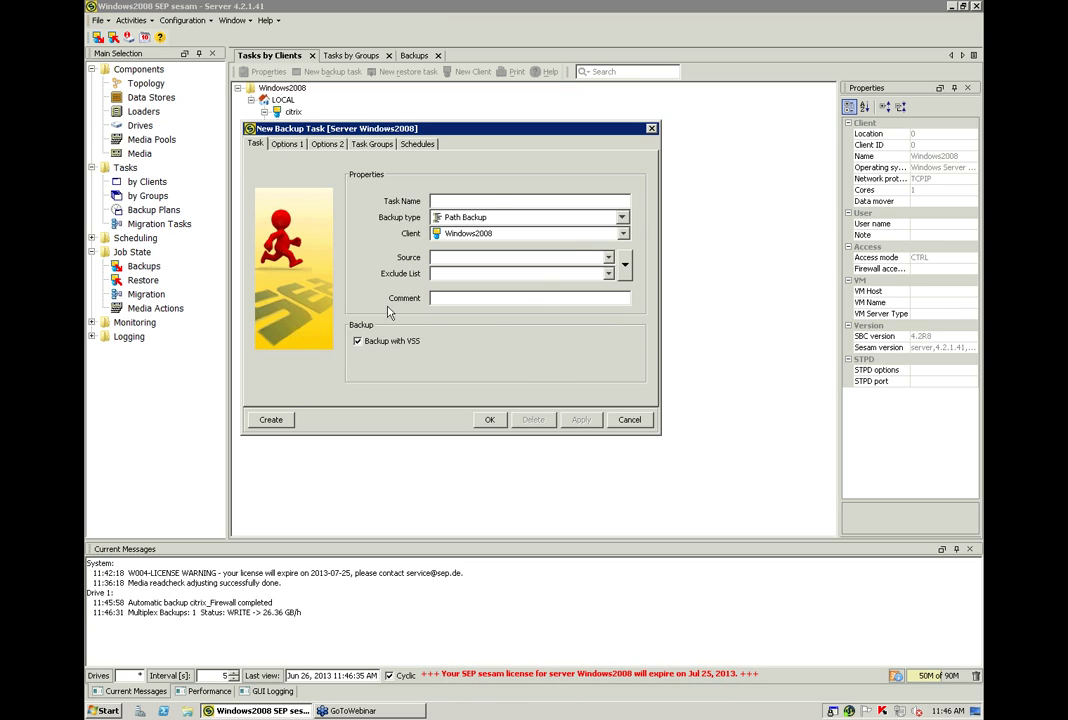
click(629, 419)
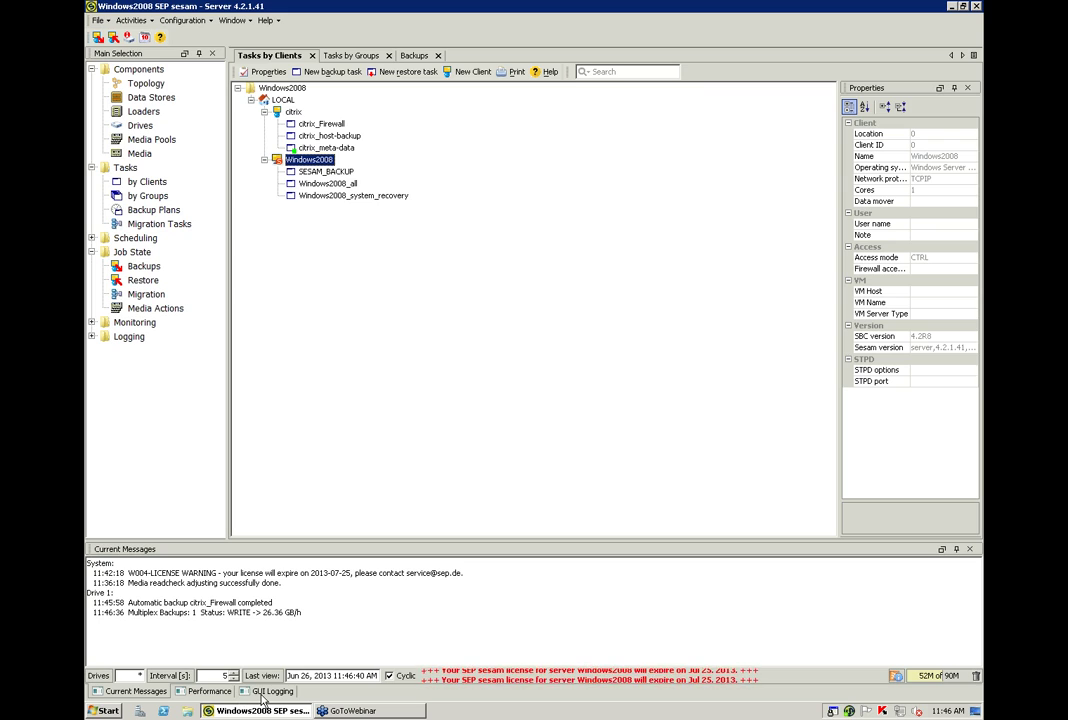
- Look at the GUI logging output and the Day Log for Jun 26, 2013, and close the Day Log
click(270, 691)
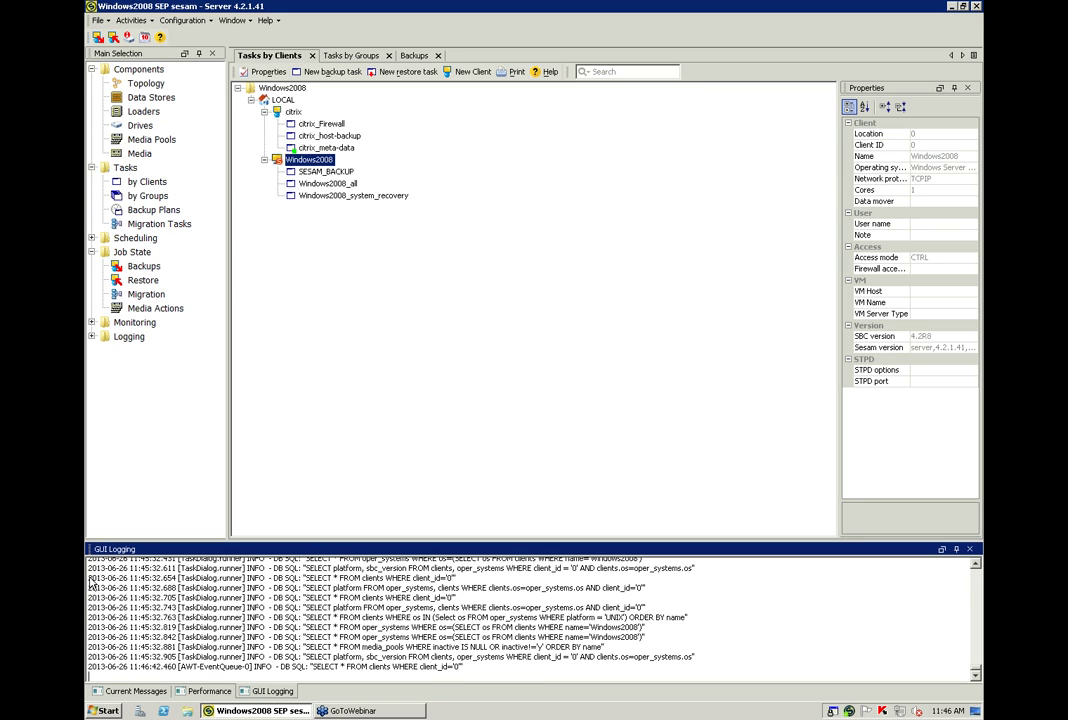
click(145, 690)
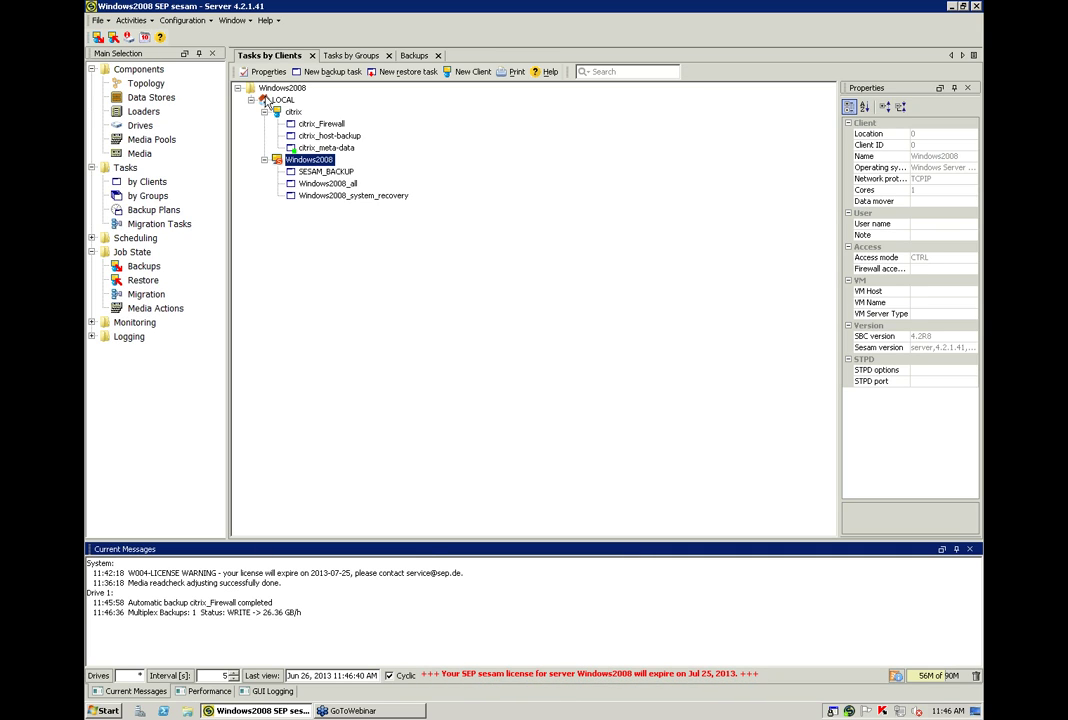
click(92, 337)
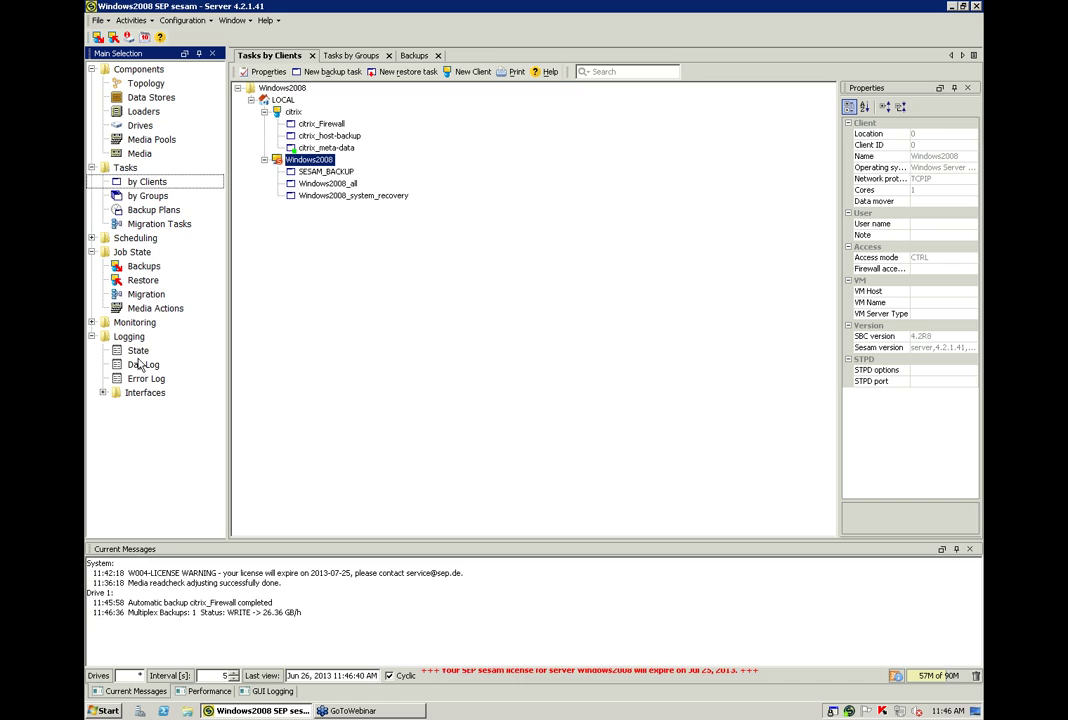
click(142, 365)
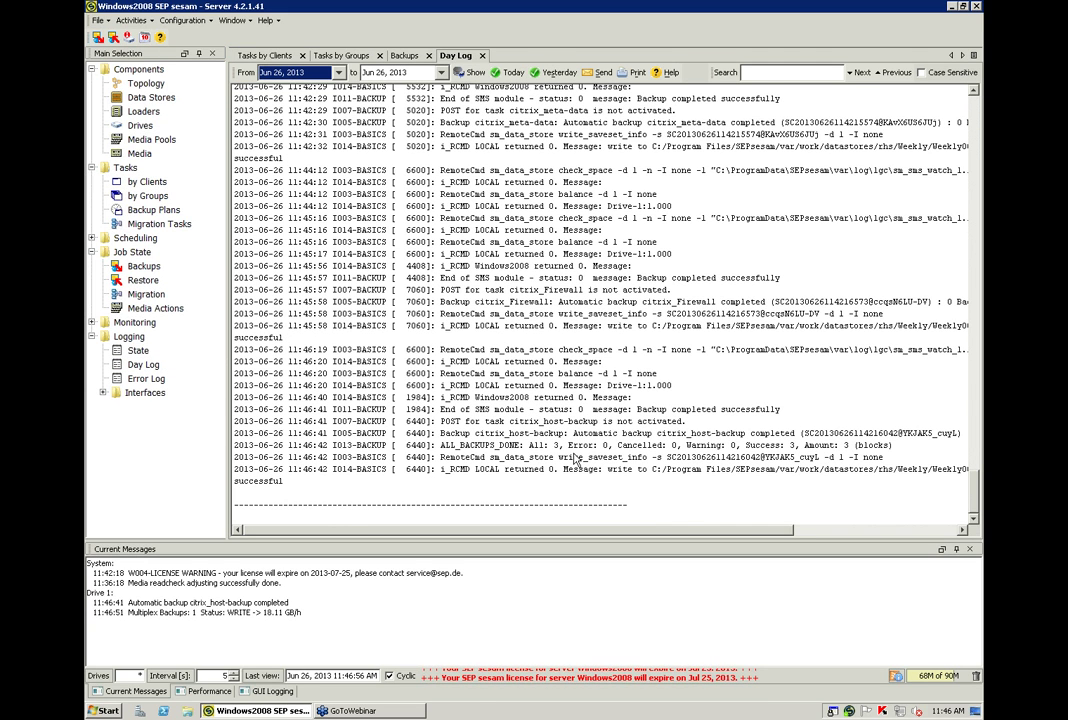
scroll(435, 282, up, 10)
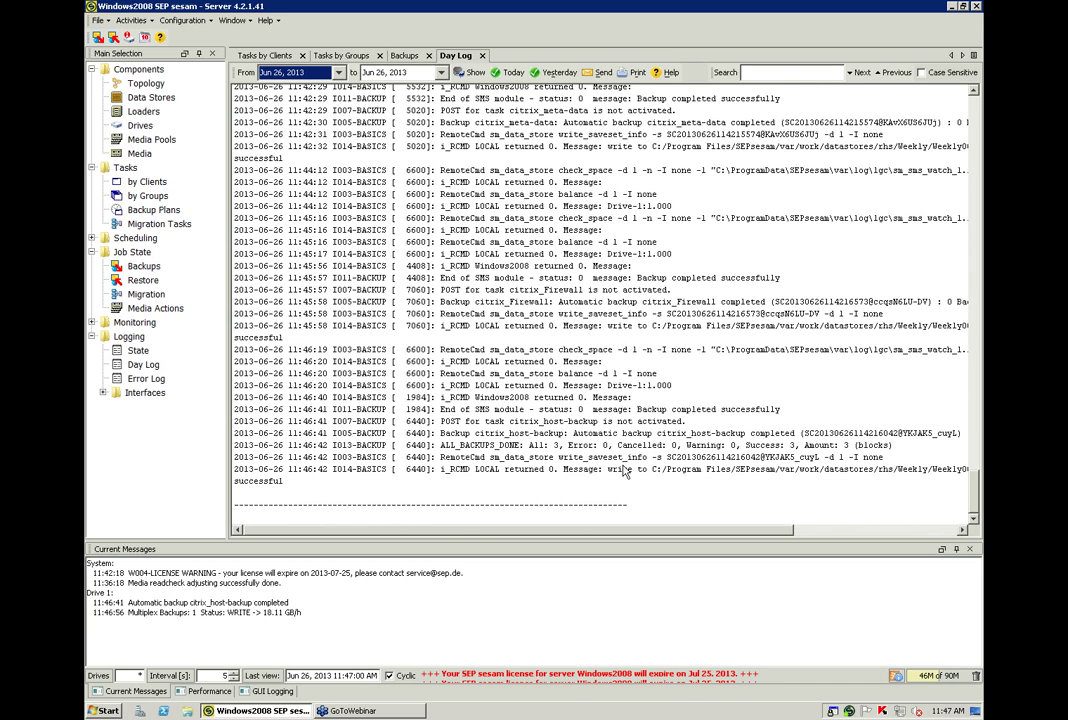
click(482, 56)
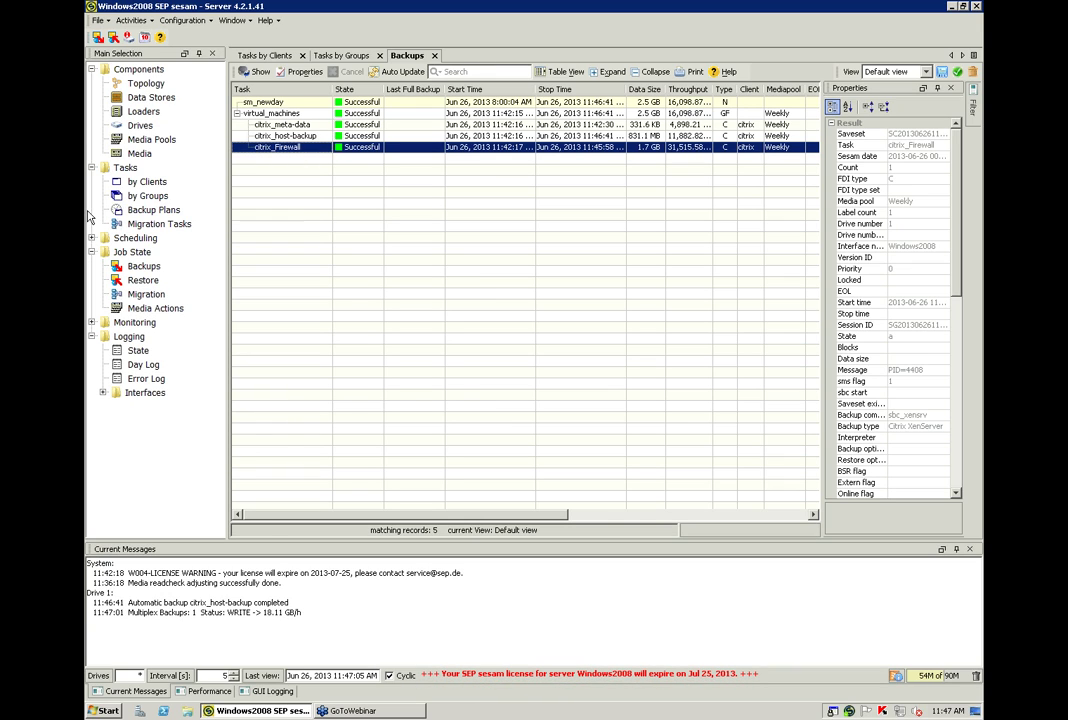
- Inspect the backup results and properties of the citrix_meta-data and citrix_Firewall jobs
click(345, 124)
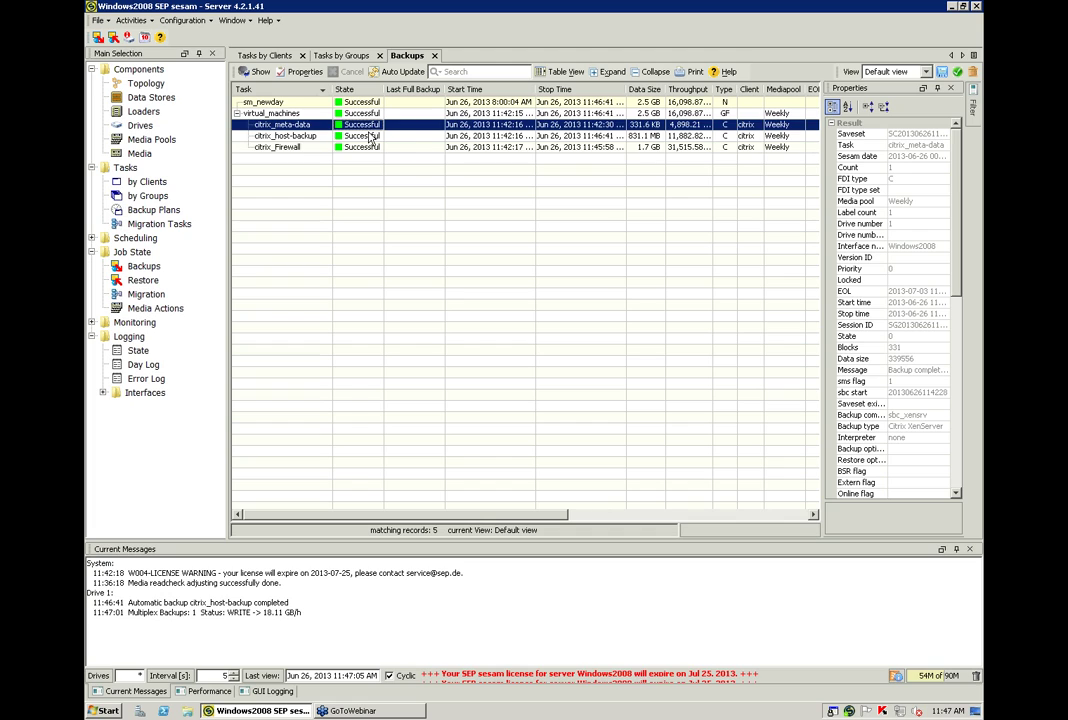
click(300, 148)
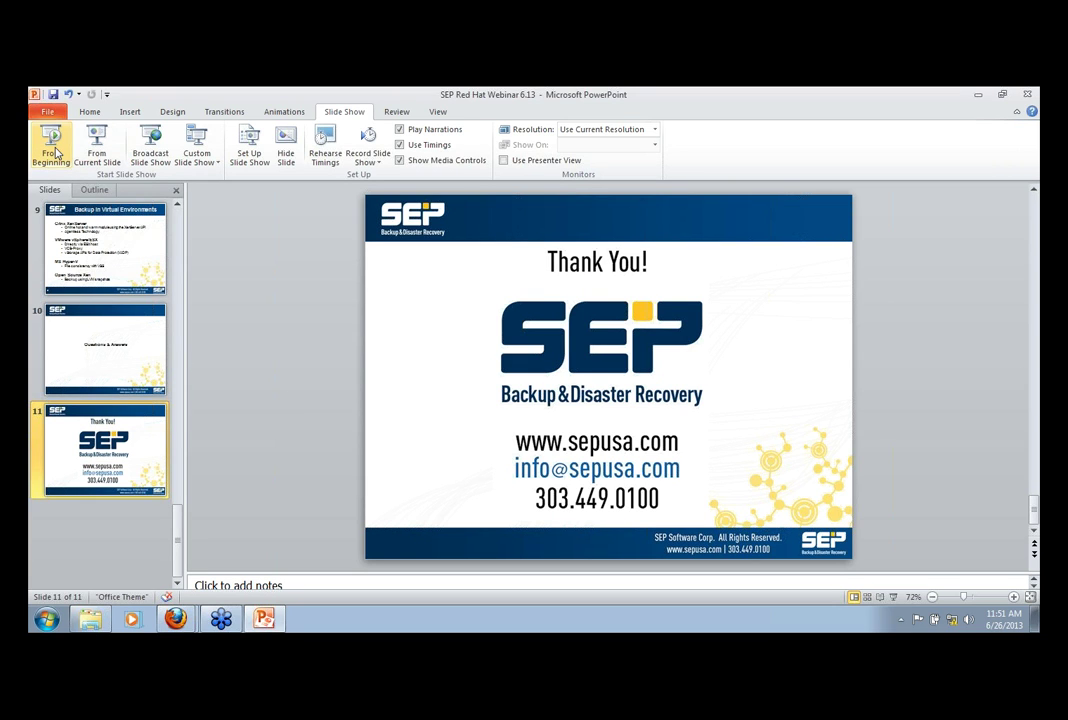
- Switch to PowerPoint and start the slide show from the current "Thank You!" slide
click(97, 150)
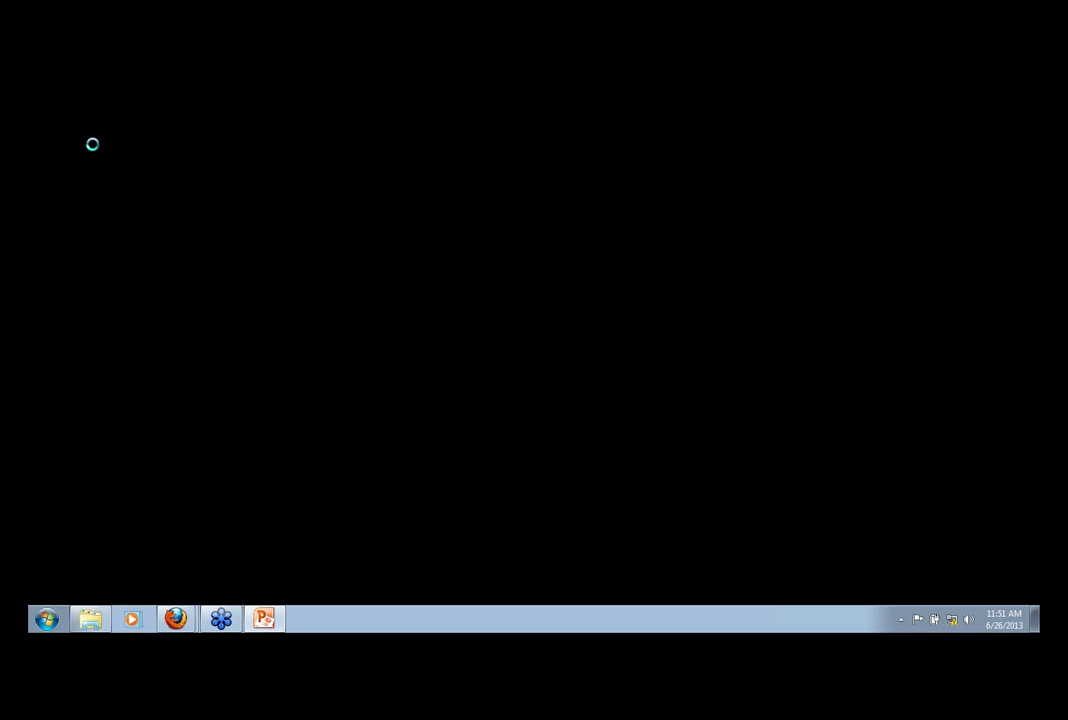